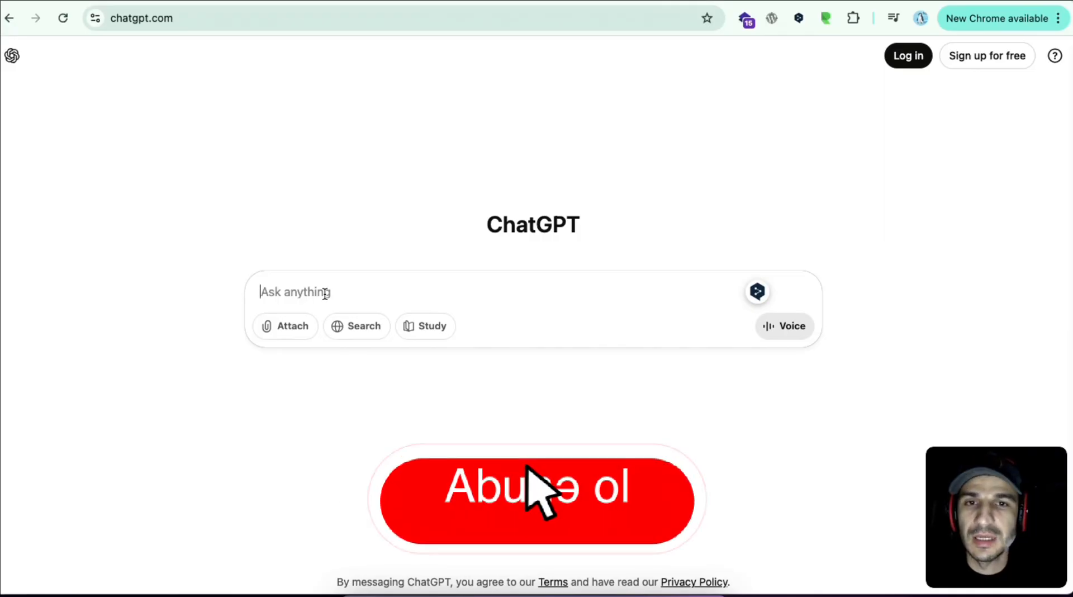
- Begin the prompt with the topic "Özbəkistanda təhsil - bakalavr master doktrantura"
left_click(325, 293)
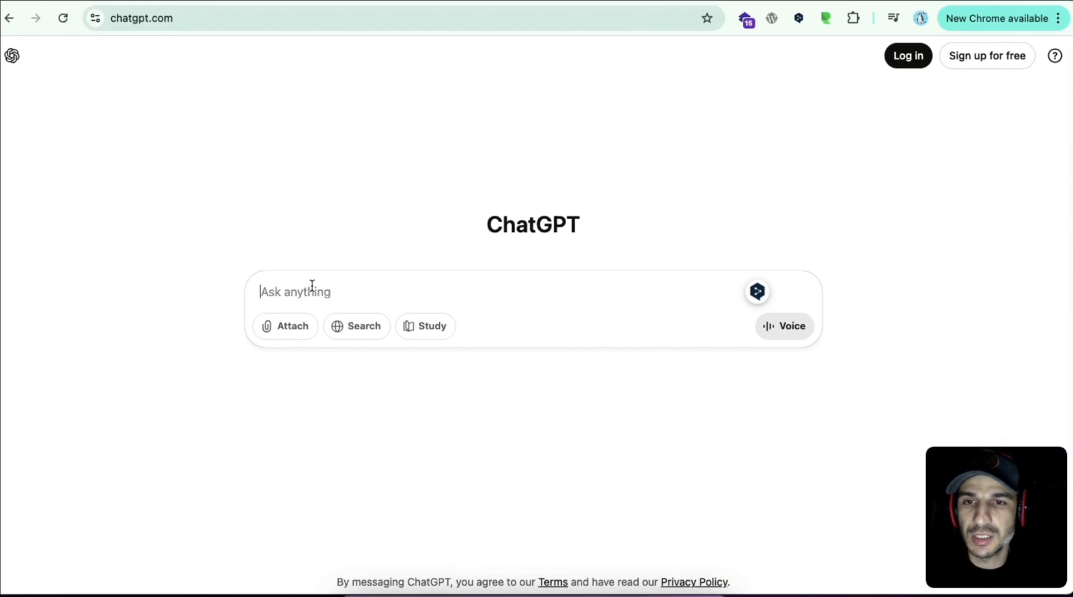
type("ö")
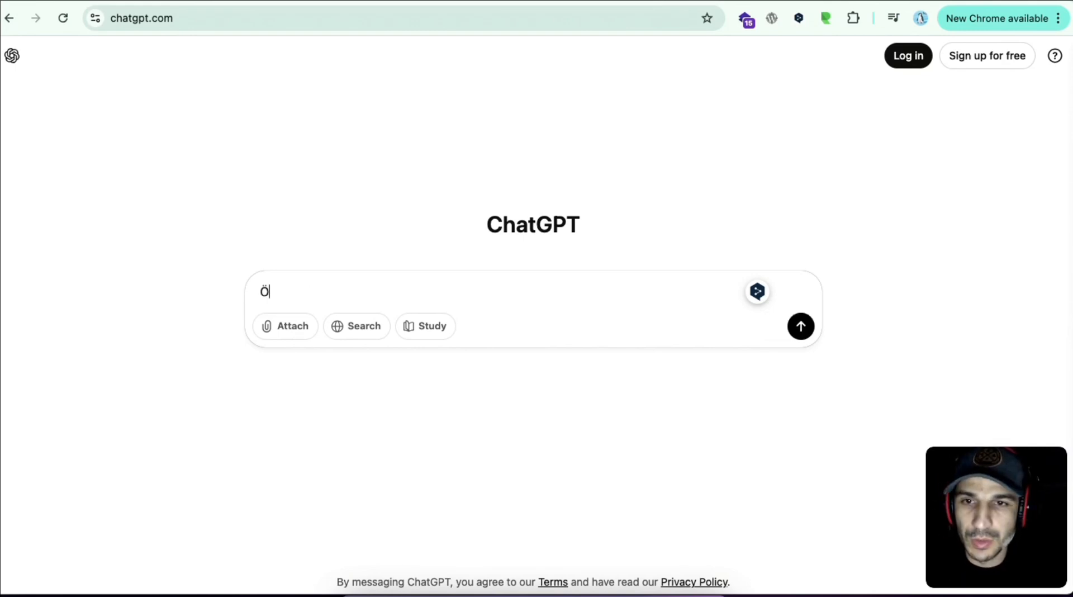
type("zb")
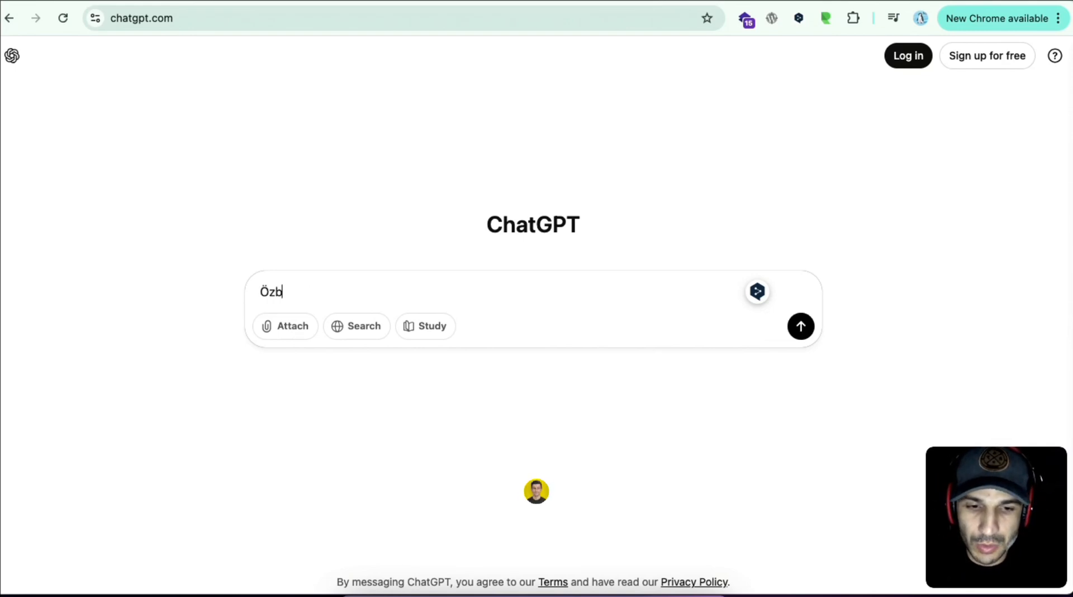
type("əkistan")
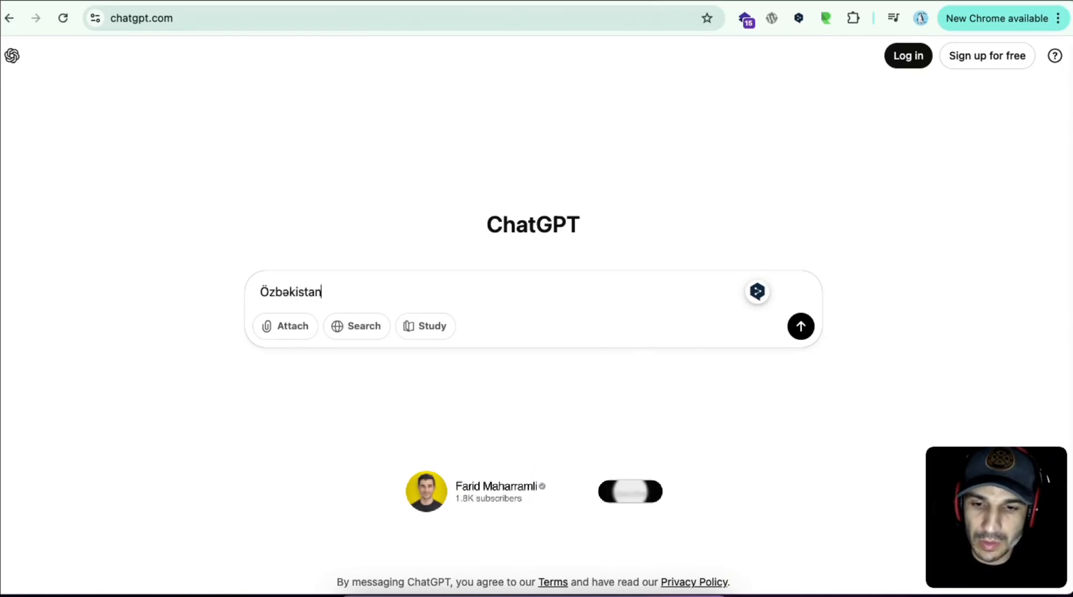
type("da təh")
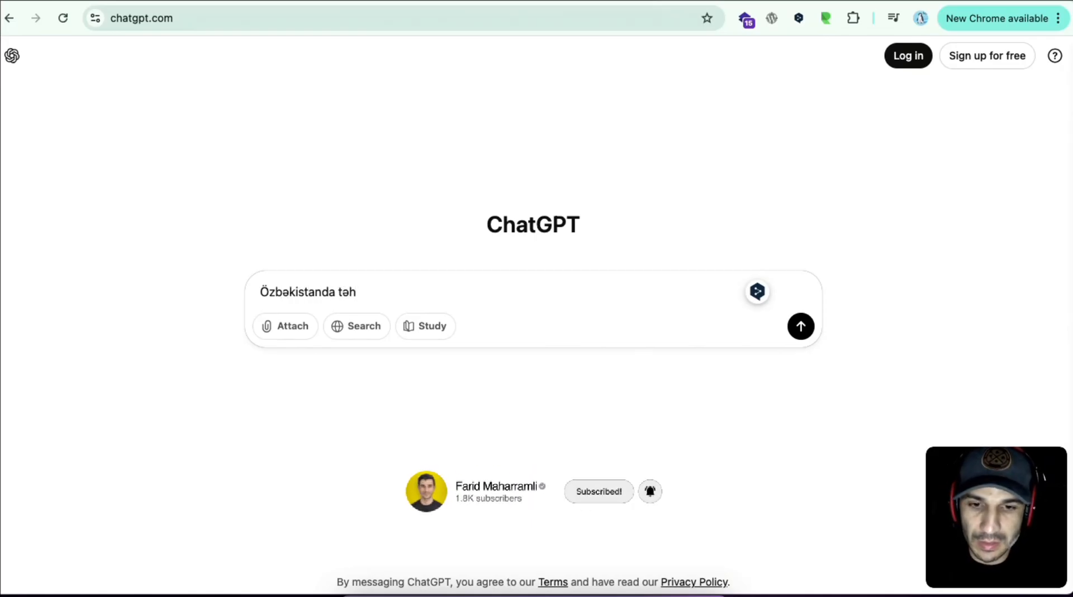
type("sil - baka")
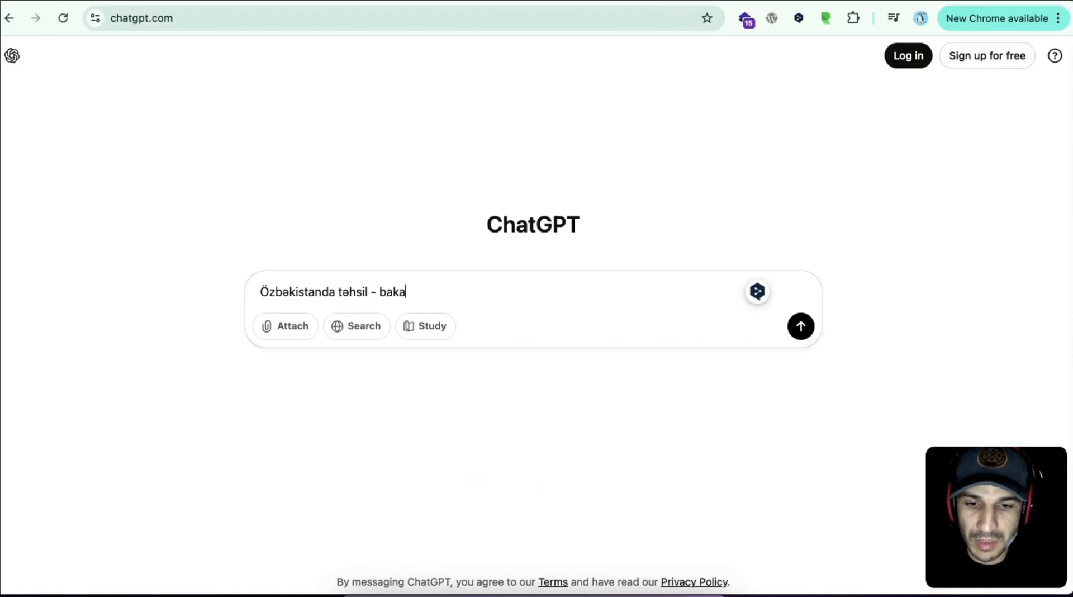
type("lavr ")
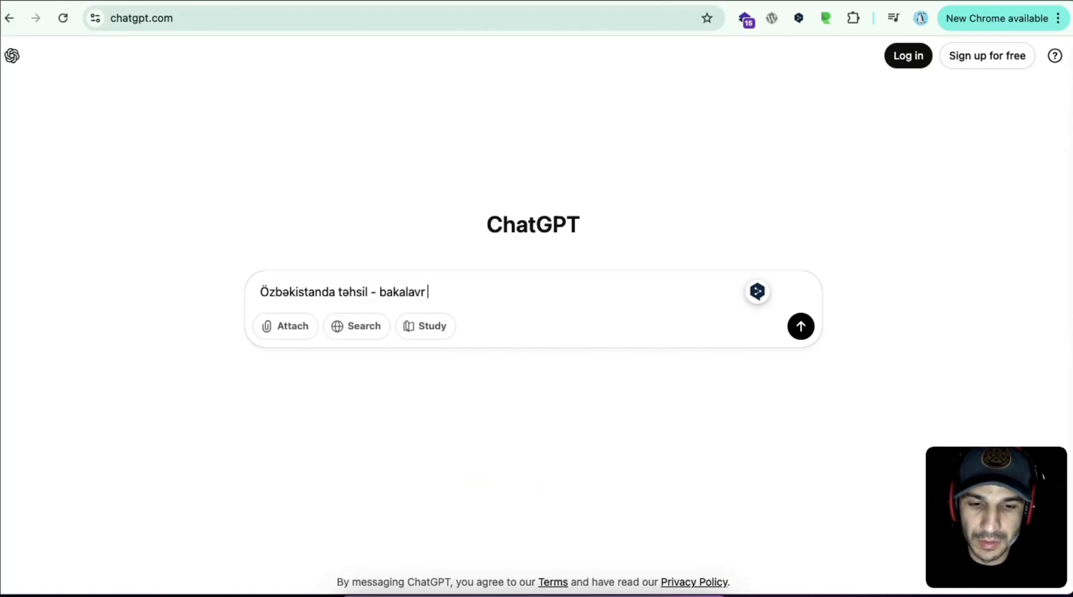
type("master do")
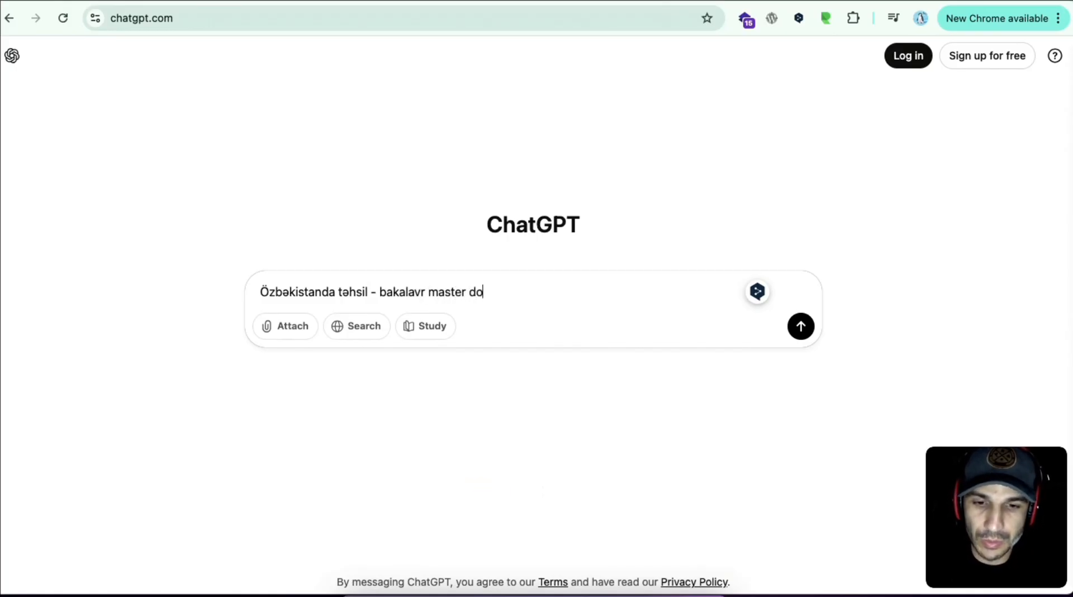
type("ktrantura")
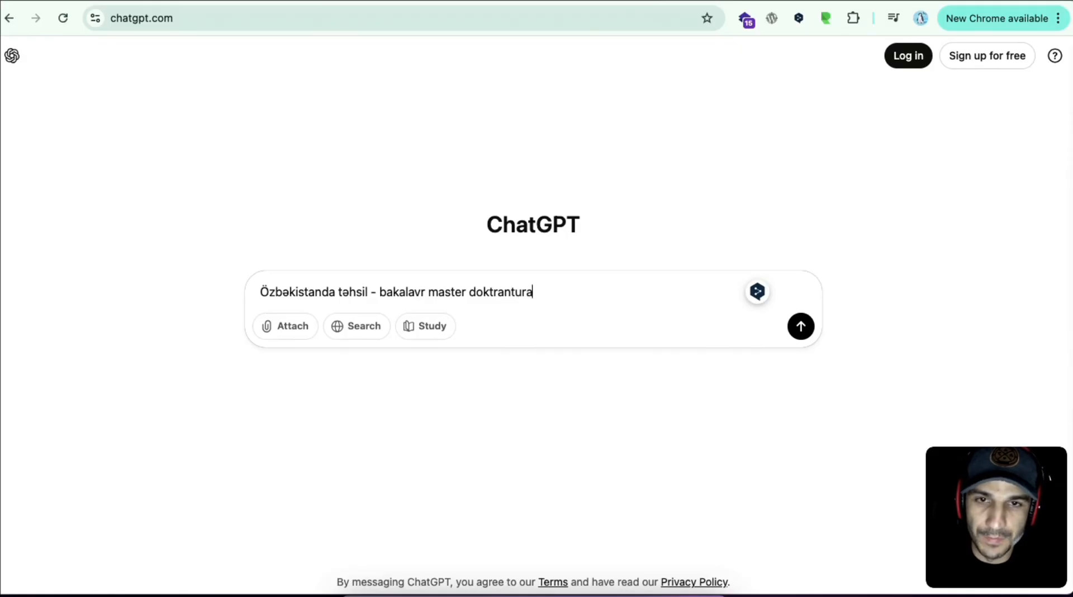
- Complete the prompt by requesting at least 6 SEO-friendly, natural-sounding blog titles in Azerbaijani, aimed at young Azerbaijanis wanting to study in Uzbekistan
type(" p")
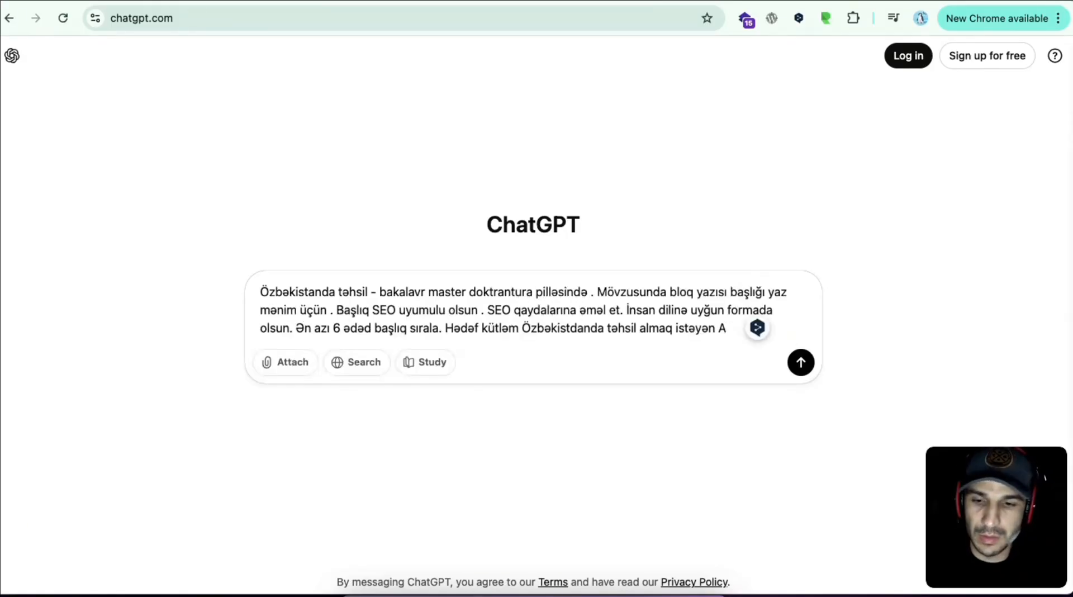
type("zərbaycanl")
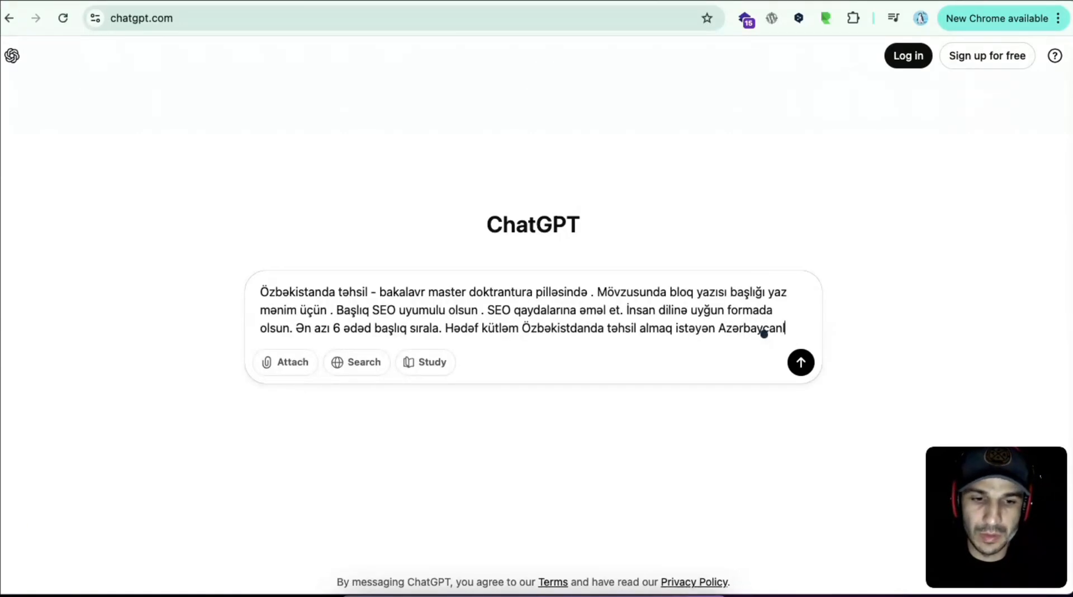
type("ı gənc")
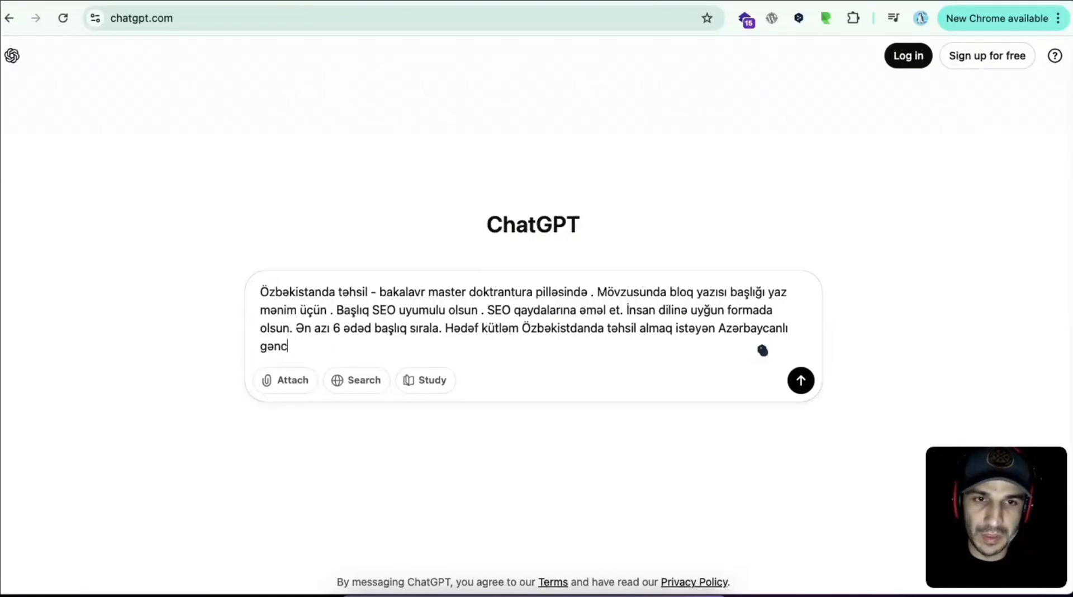
type("lərdir.")
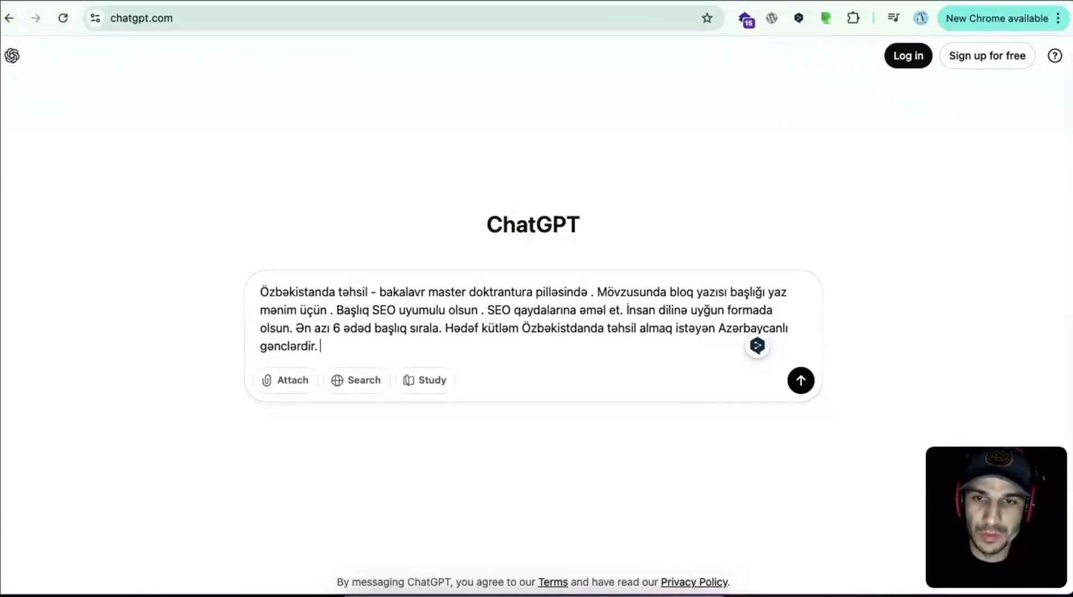
- Copy the whole prompt text and send the prompt
key("super+a")
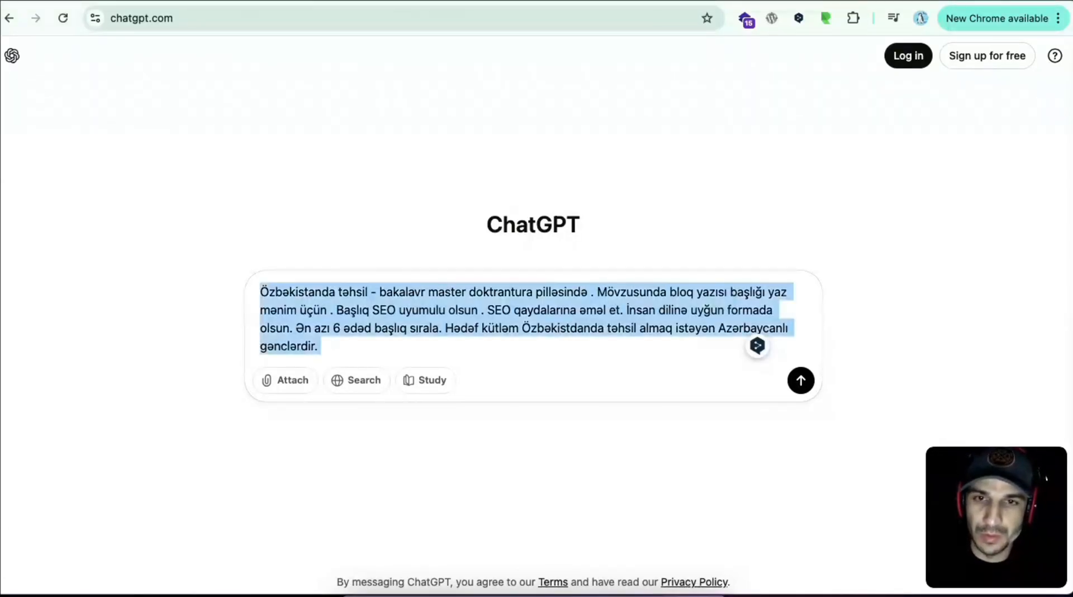
right_click(365, 317)
left_click(389, 290)
left_click(330, 342)
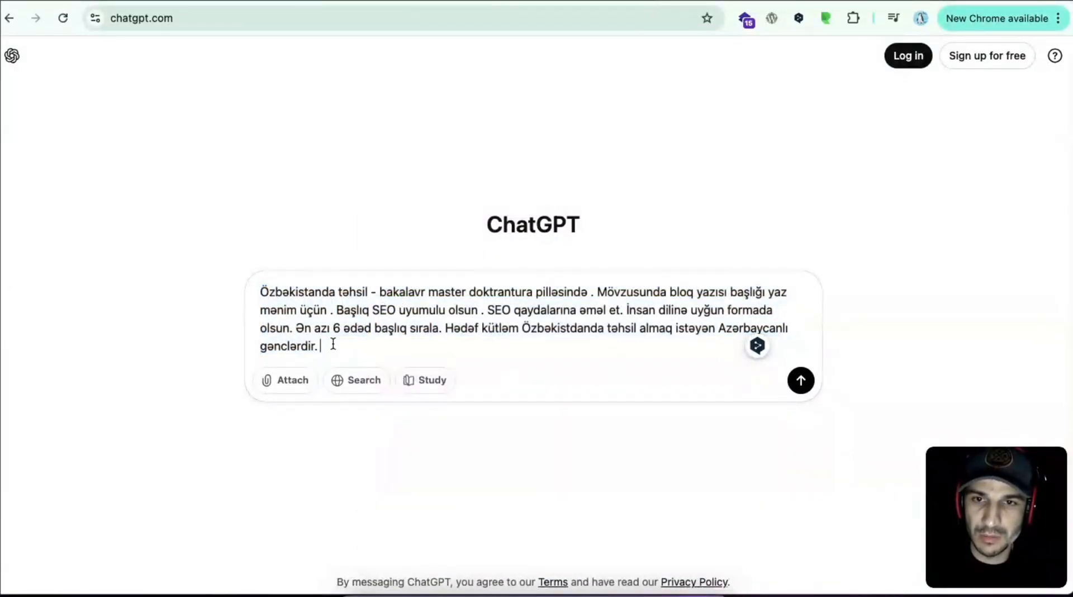
key("Return")
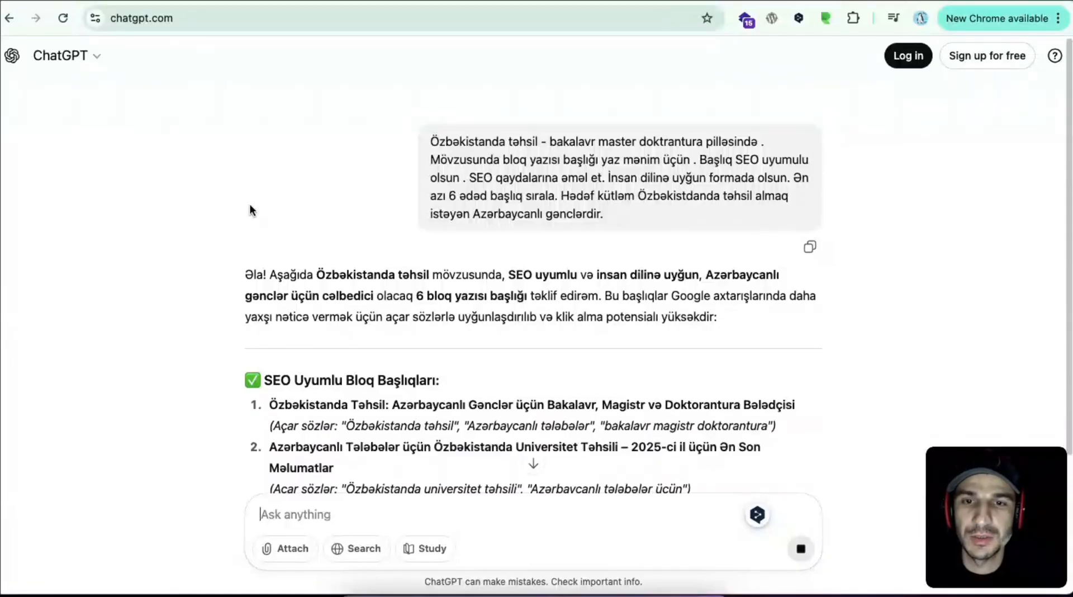
- Examine the suggested SEO blog titles and their keywords, highlighting the first and third titles
scroll(249, 209, "down", 3)
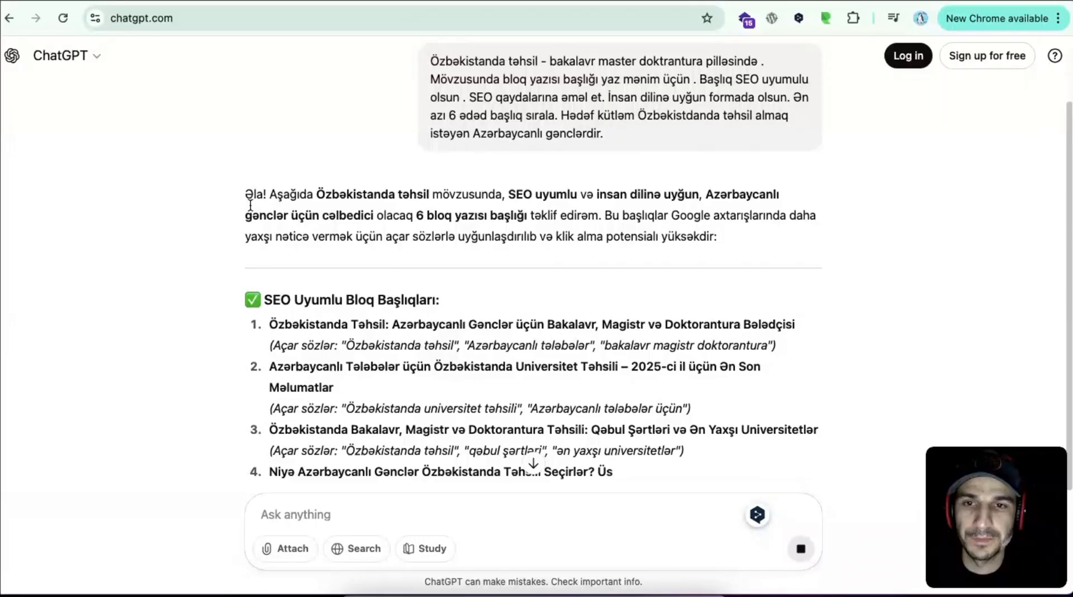
scroll(249, 205, "down", 4)
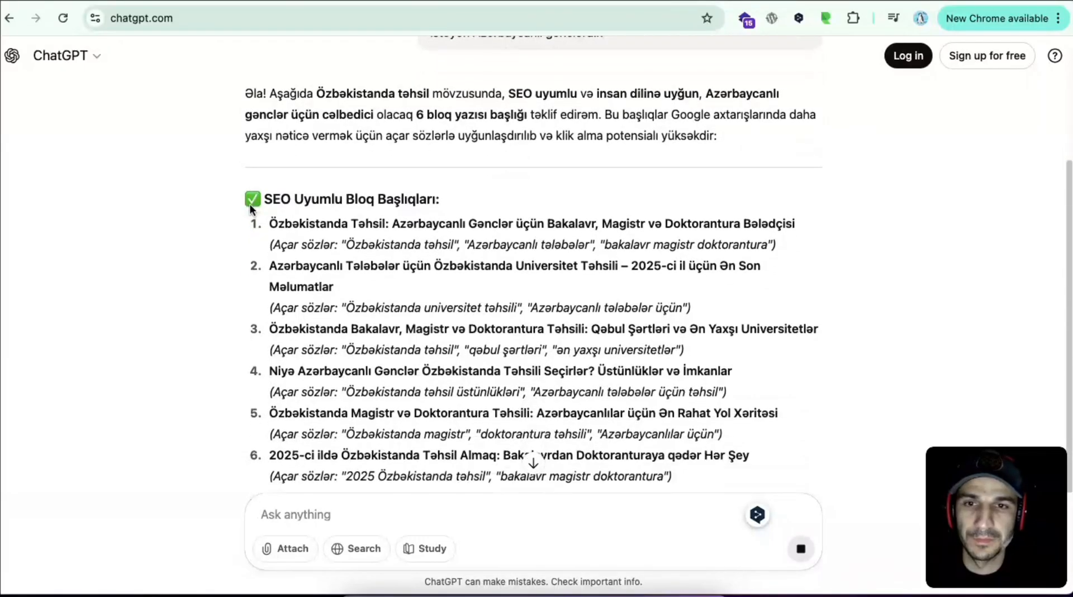
scroll(250, 208, "down", 1)
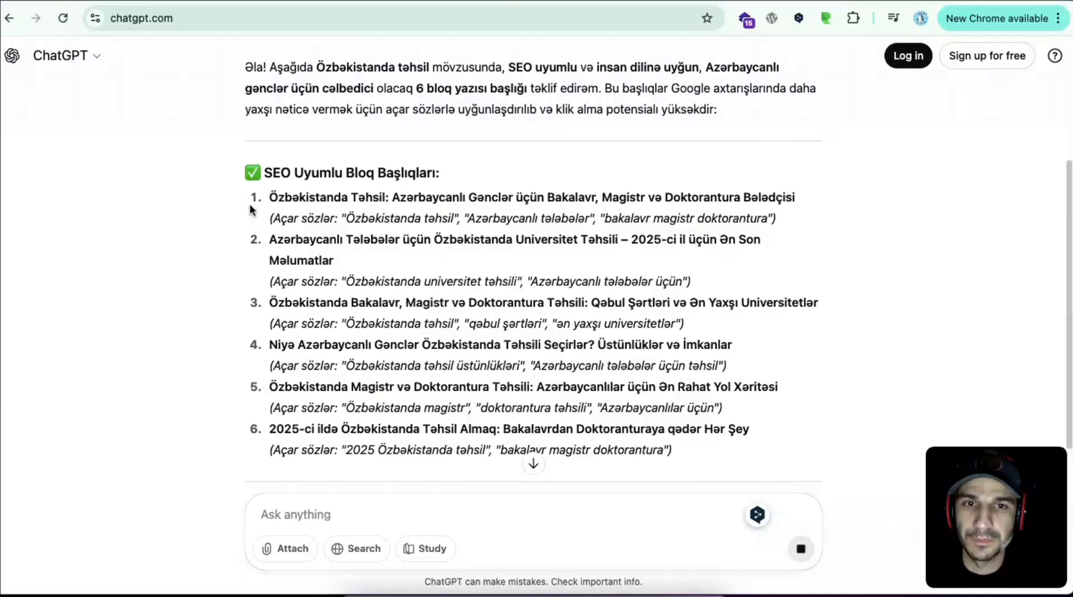
triple_click(352, 180)
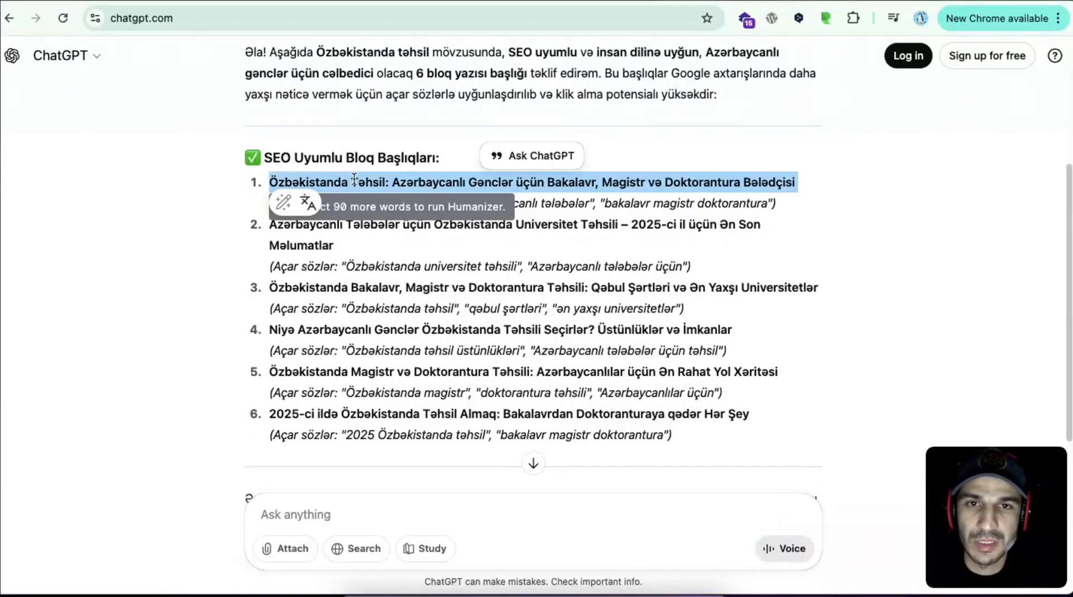
left_click(311, 193)
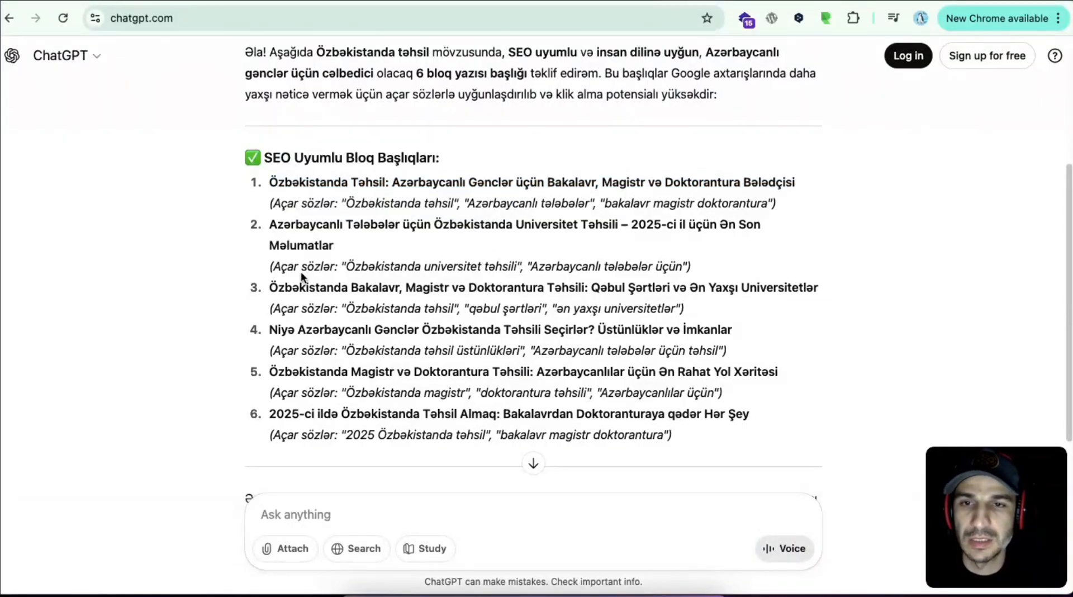
scroll(396, 268, "up", 2)
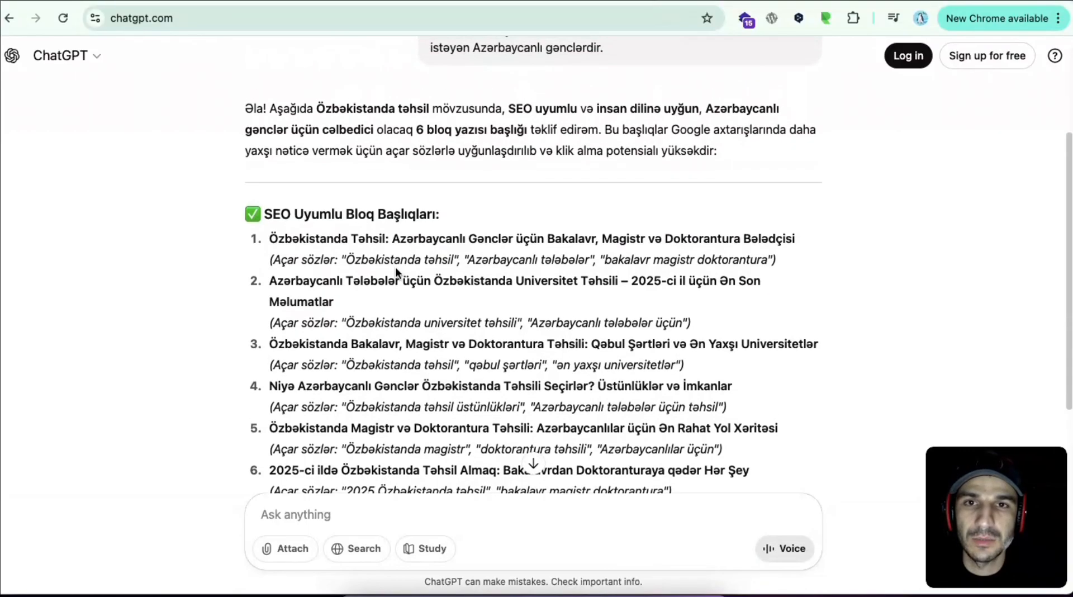
scroll(402, 234, "down", 3)
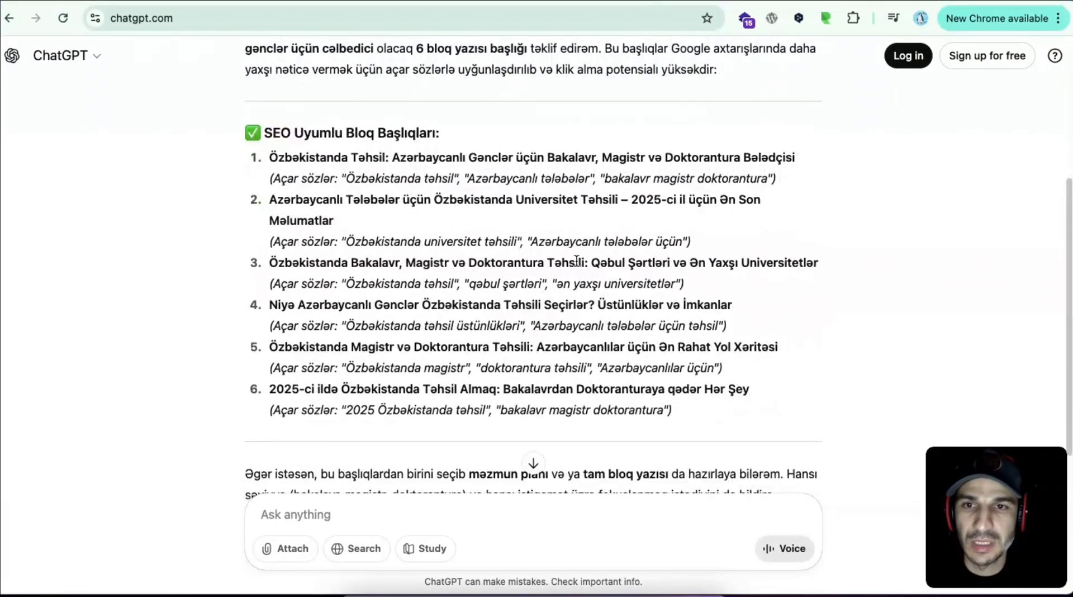
triple_click(338, 264)
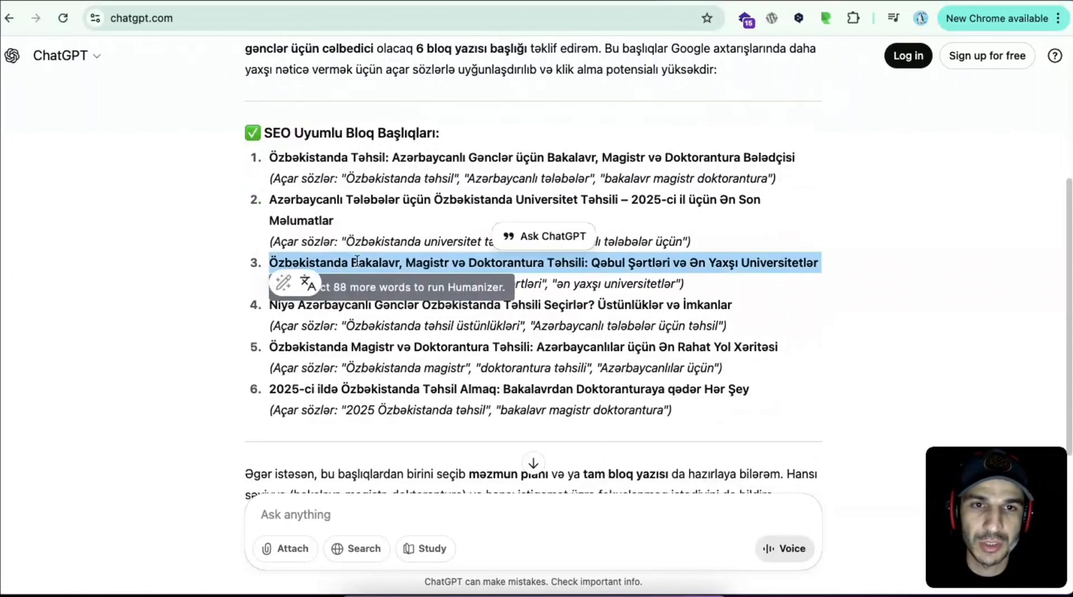
left_click(576, 319)
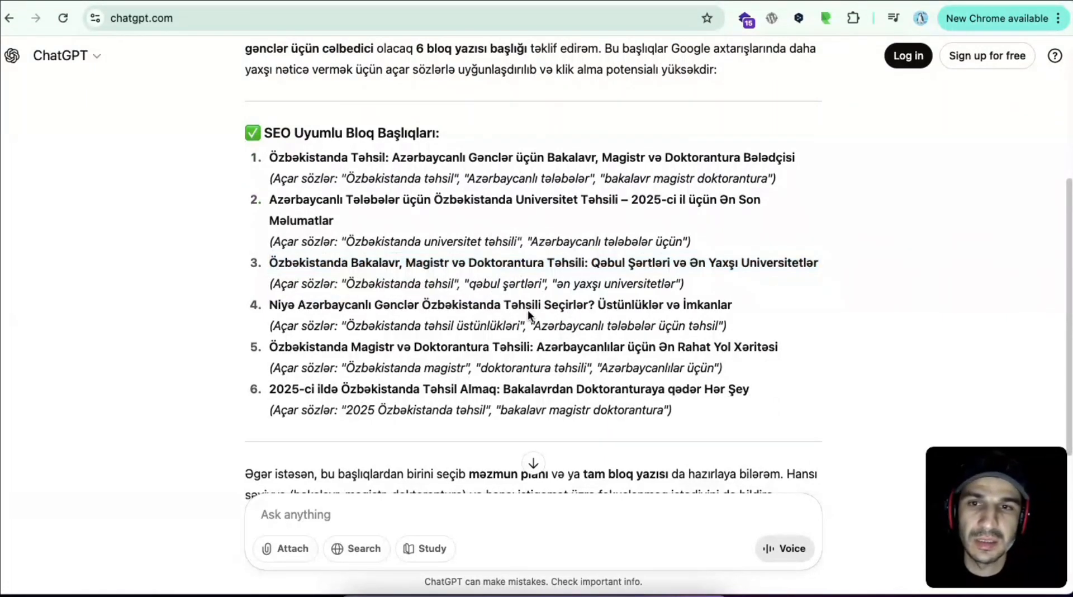
scroll(527, 310, "down", 1)
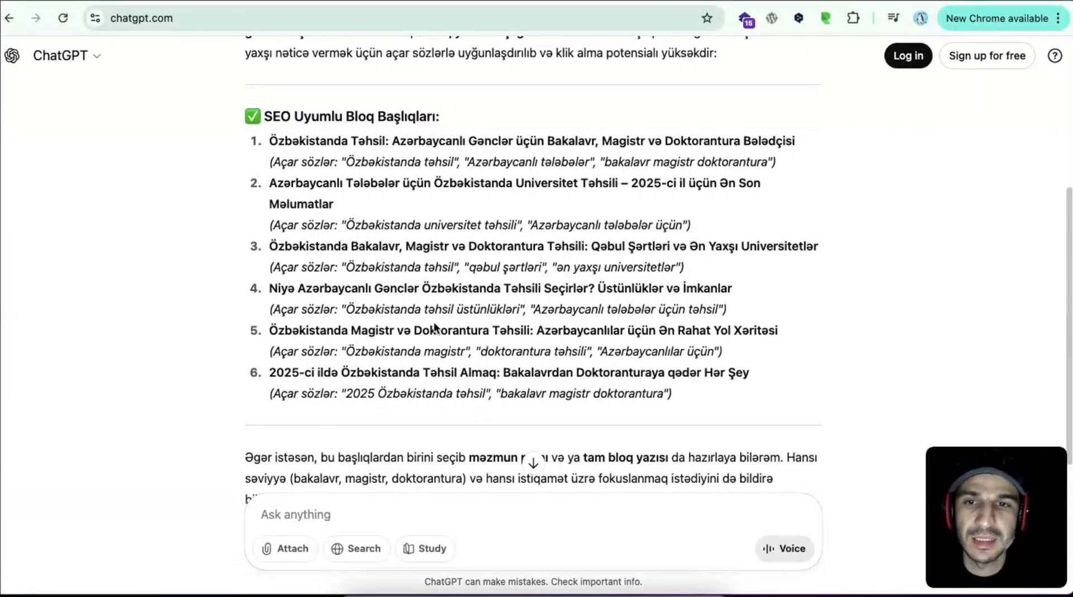
scroll(435, 323, "down", 1)
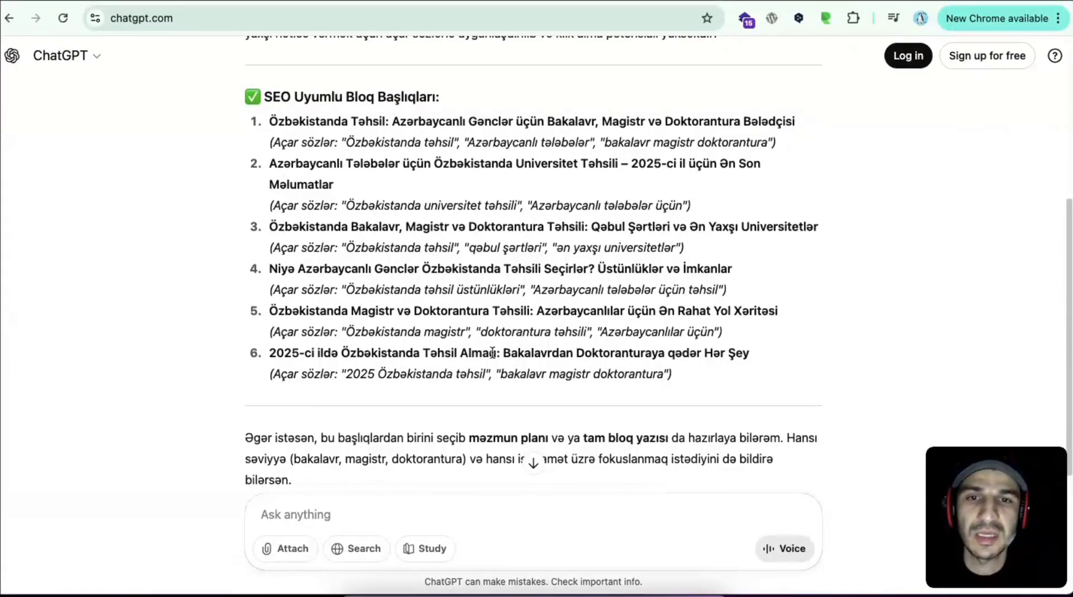
scroll(492, 355, "down", 2)
scroll(491, 356, "up", 2)
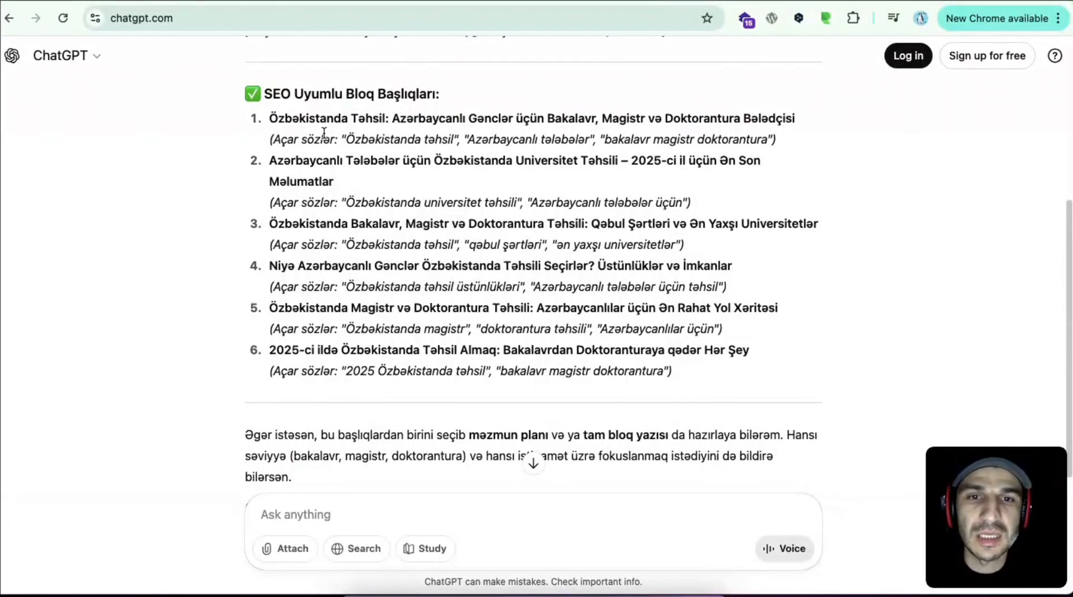
- Reread the submitted prompt at the start of the conversation, highlighting its text
scroll(323, 134, "up", 10)
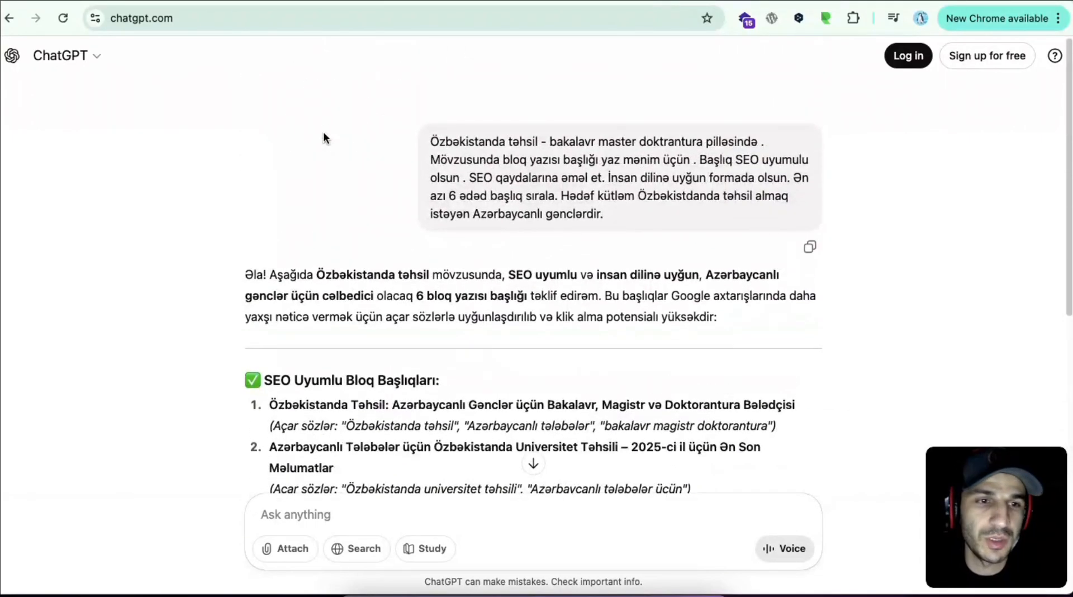
scroll(322, 132, "down", 2)
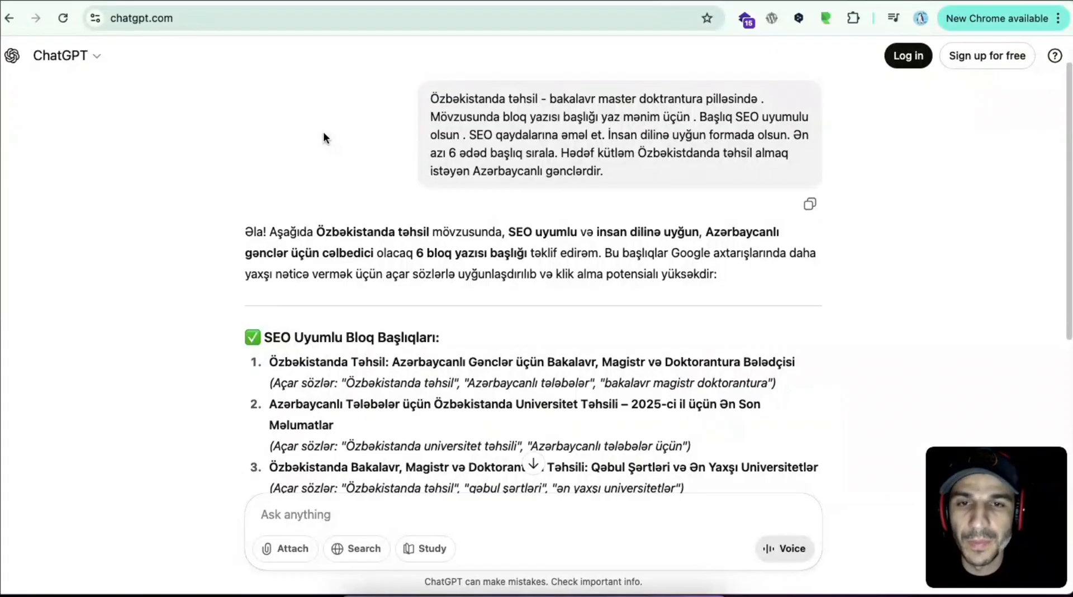
triple_click(447, 112)
left_click(611, 172)
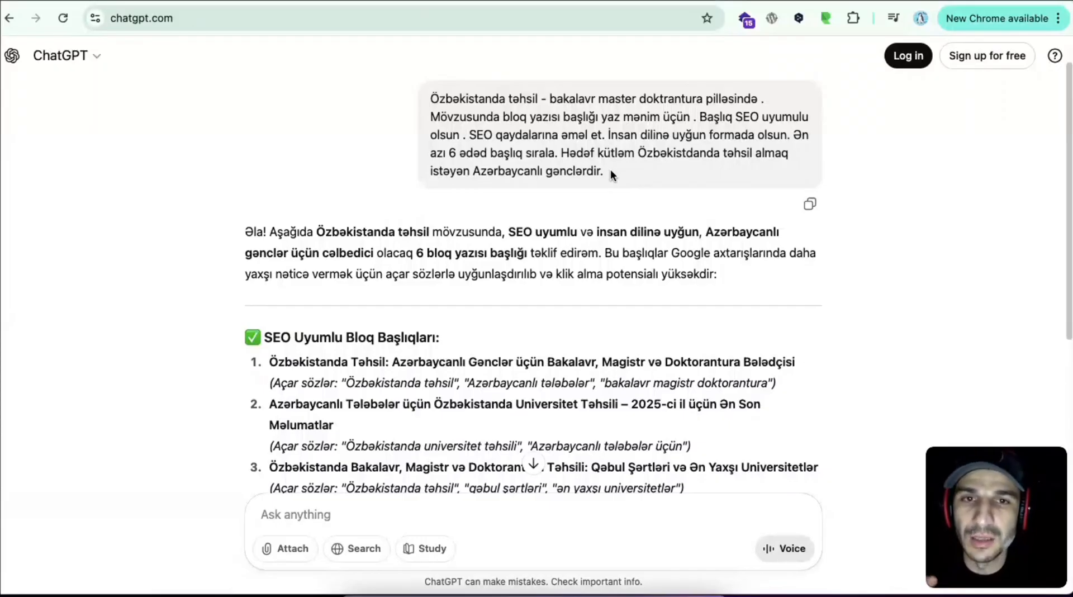
- Draft a follow-up prompt asking for an SEO-friendly meta description: "Bu başlıq üçün mənə seo uyumlu meta describtion yaz."
scroll(708, 180, "down", 5)
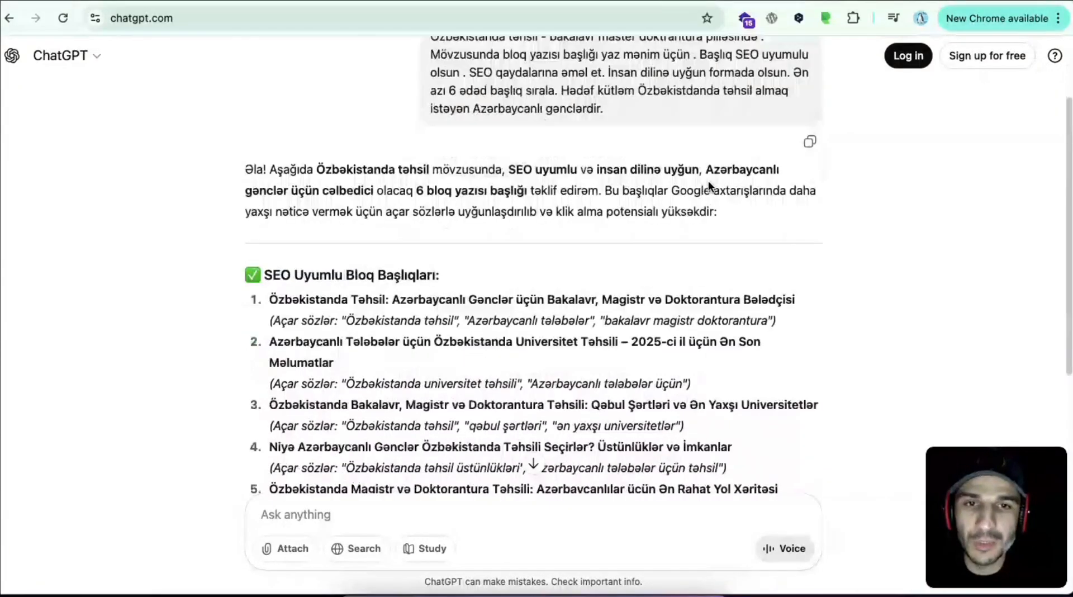
scroll(708, 180, "down", 4)
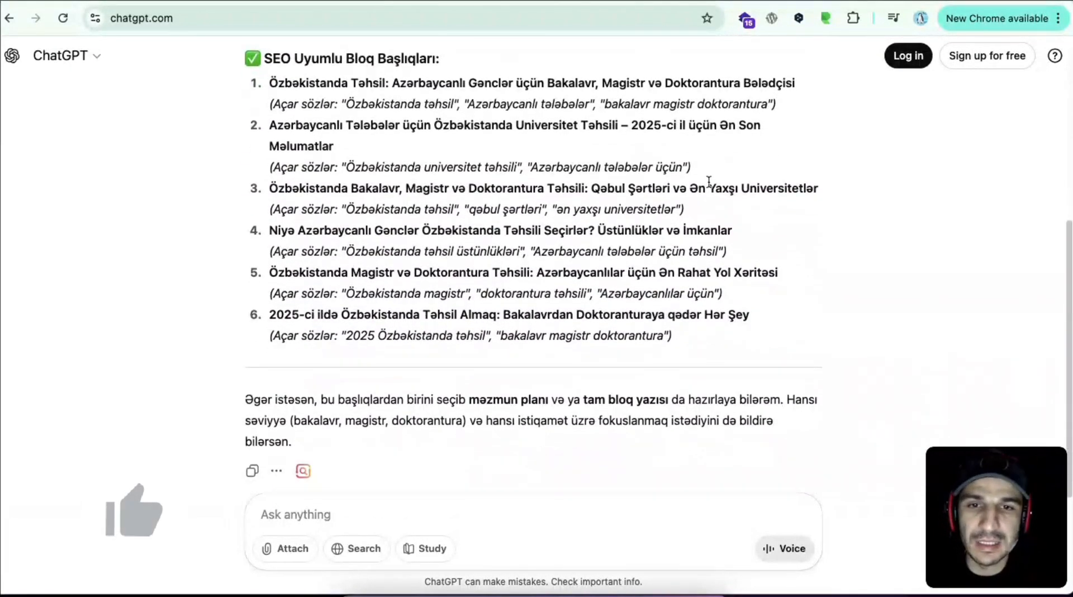
left_click(300, 520)
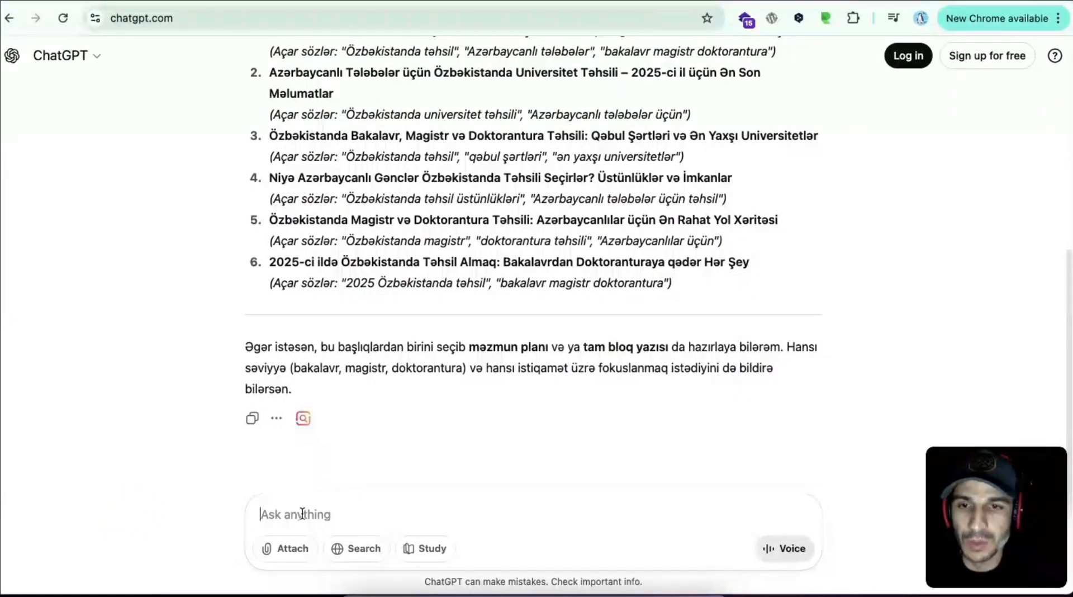
type("Bu başlıq ç")
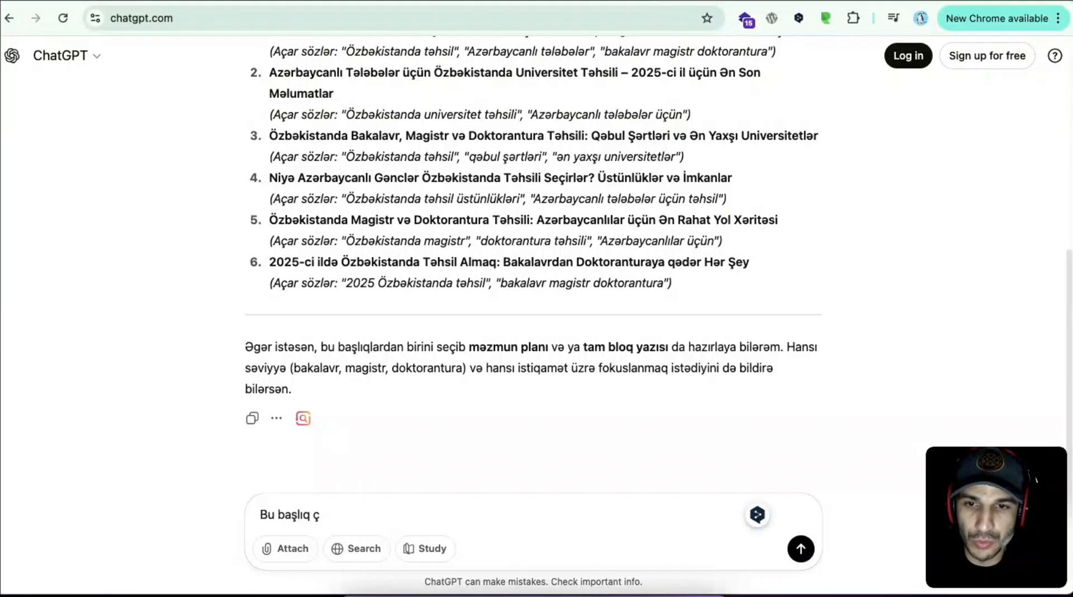
key("BackSpace")
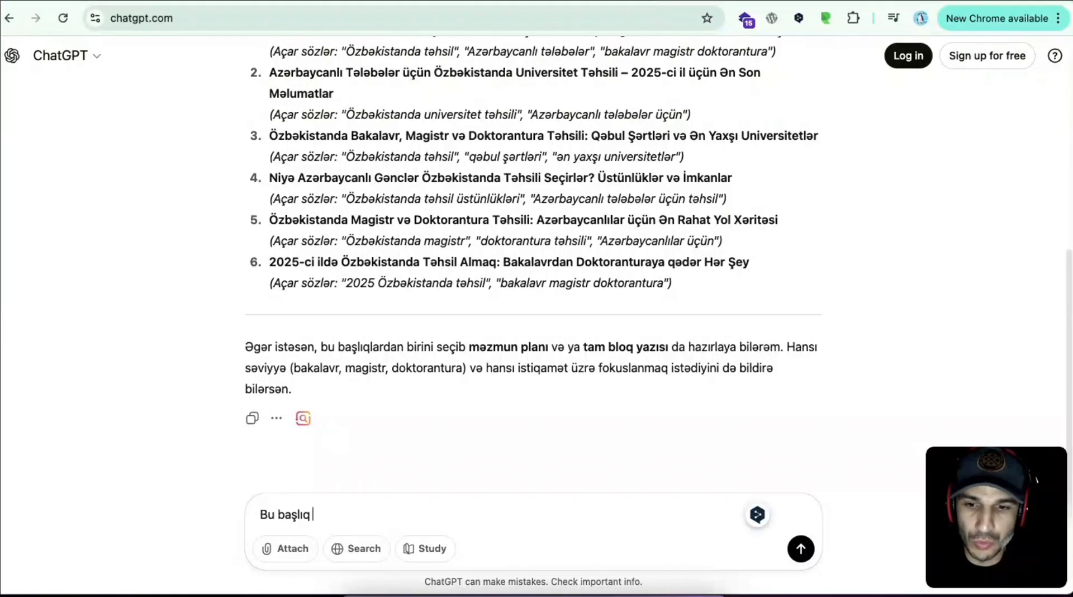
type("üçün m")
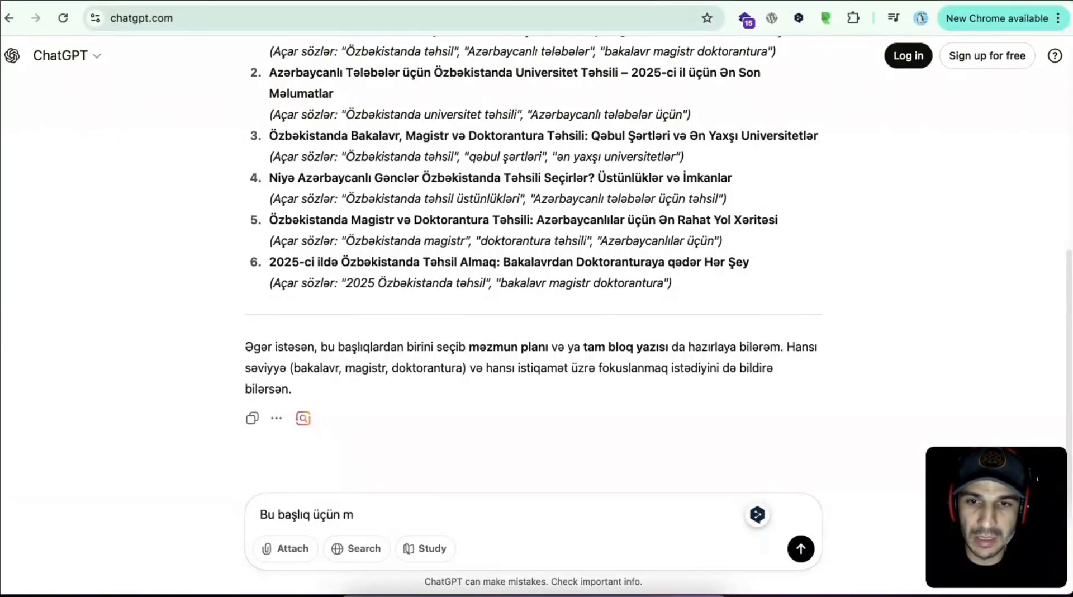
type("ənə seo ")
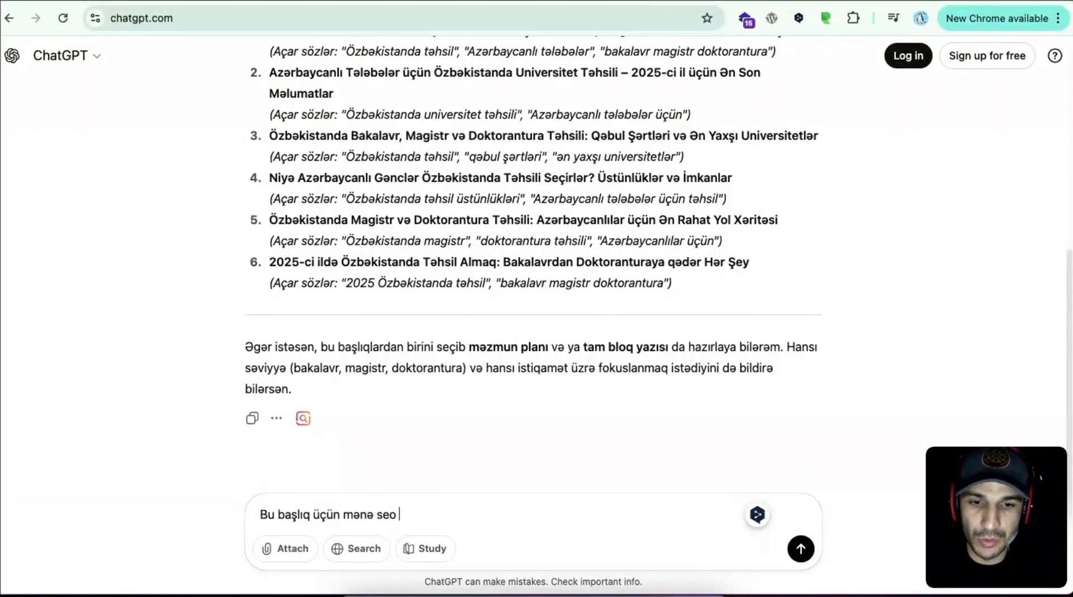
type("uyumlu meta")
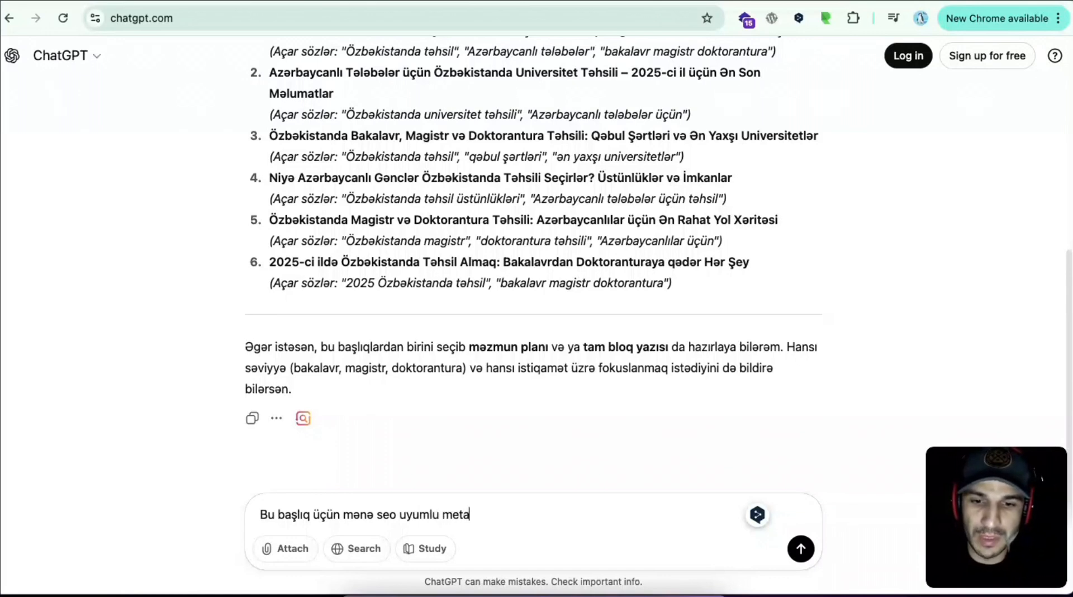
type(" desc")
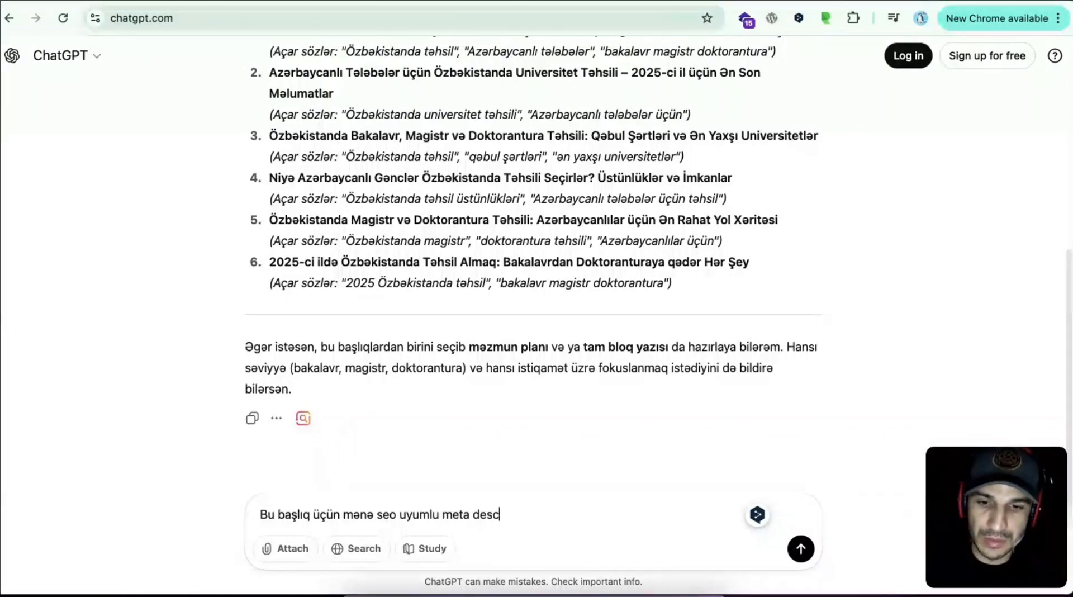
type("ribtion ")
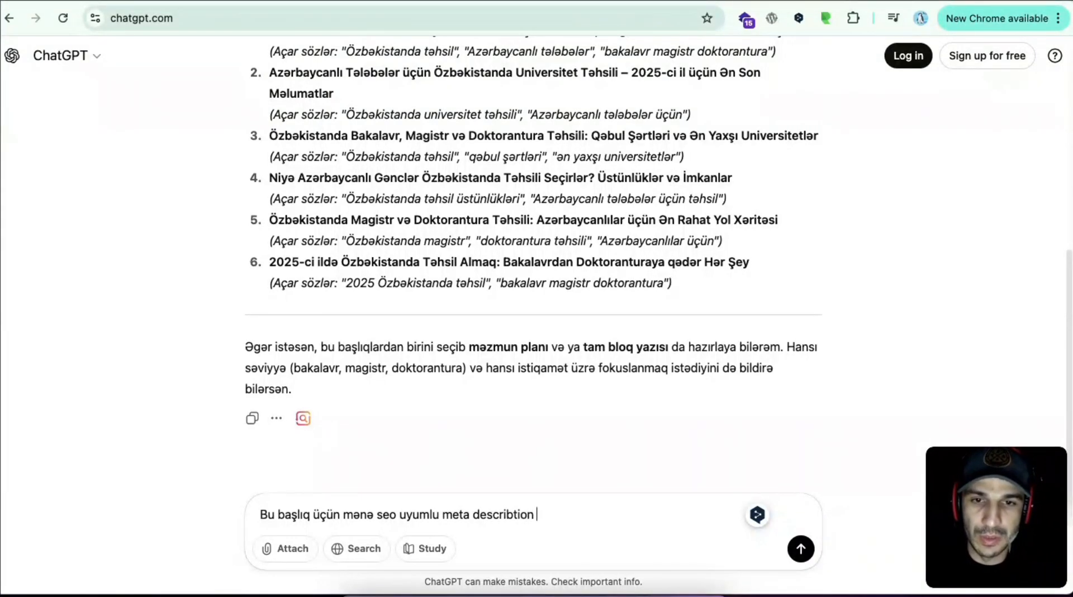
type("yaz. ")
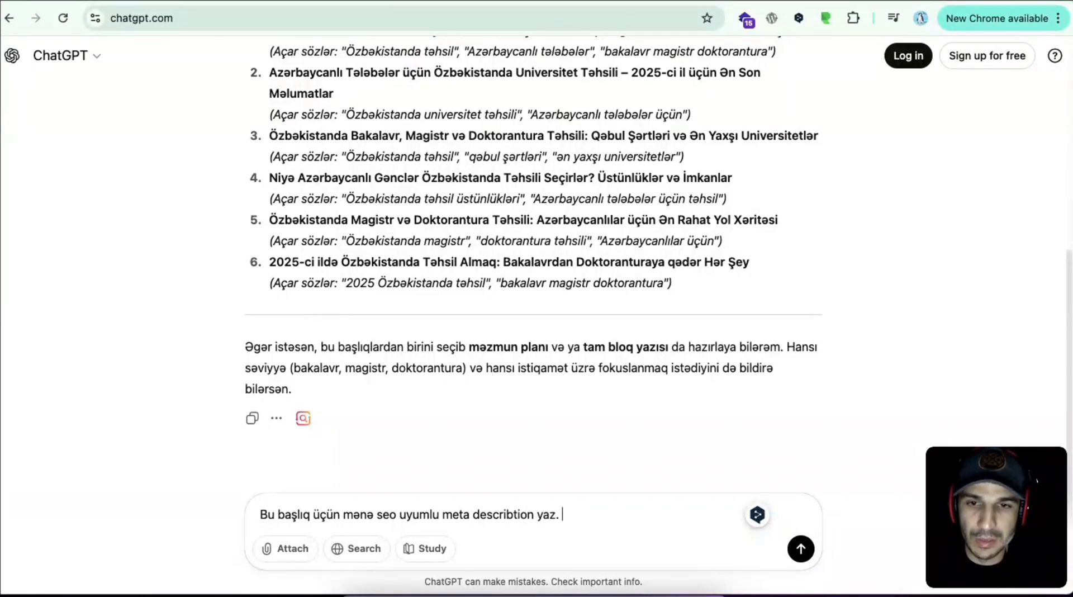
- Add the 160-character limit "160 xarakterri keçmə." to the meta description prompt and send it
type("160")
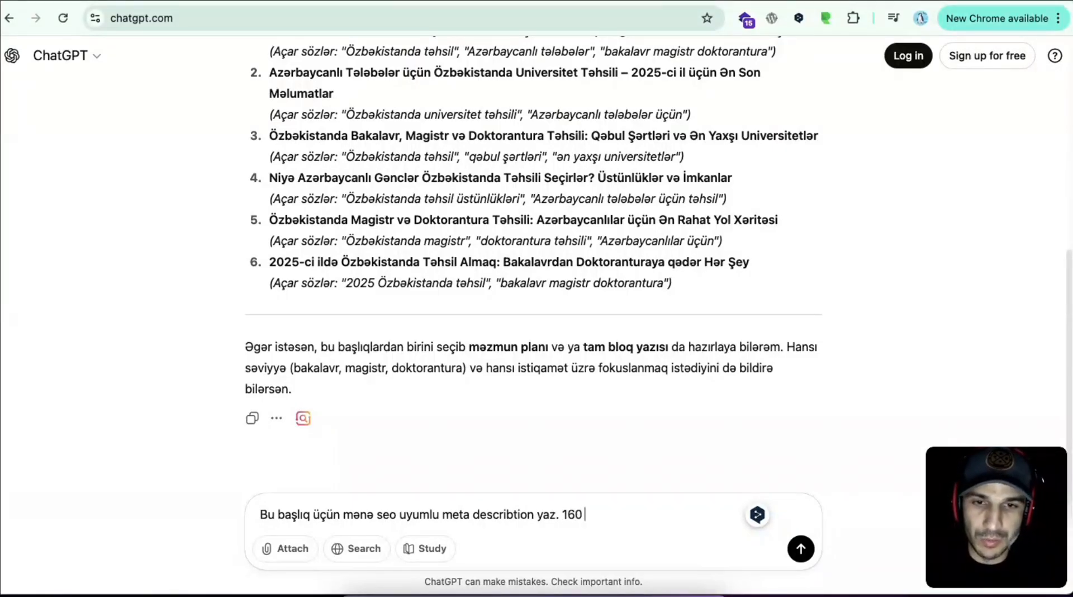
type(" x")
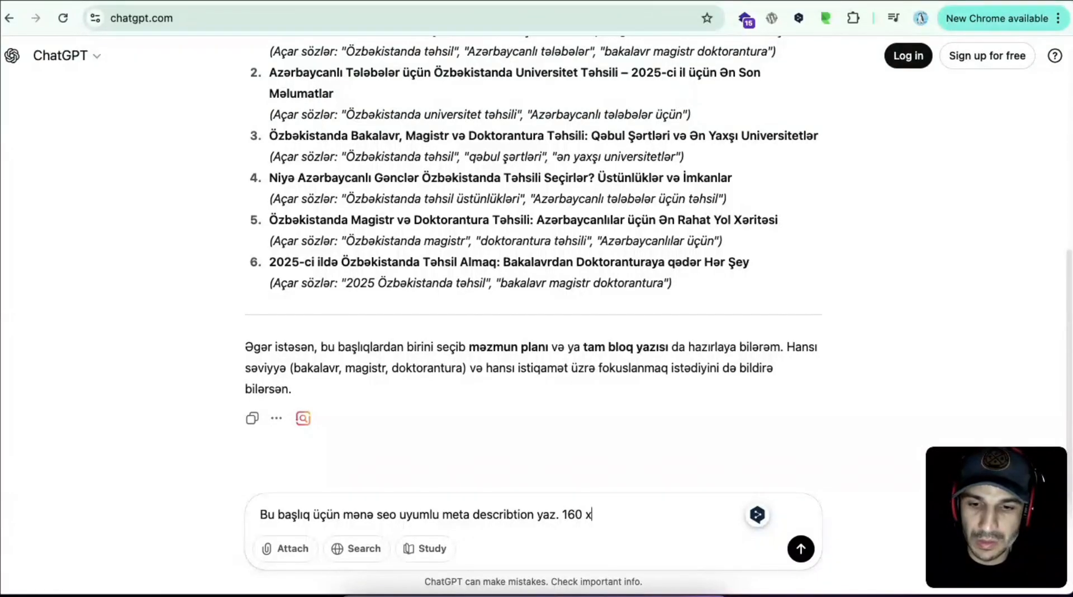
type("arakterri ")
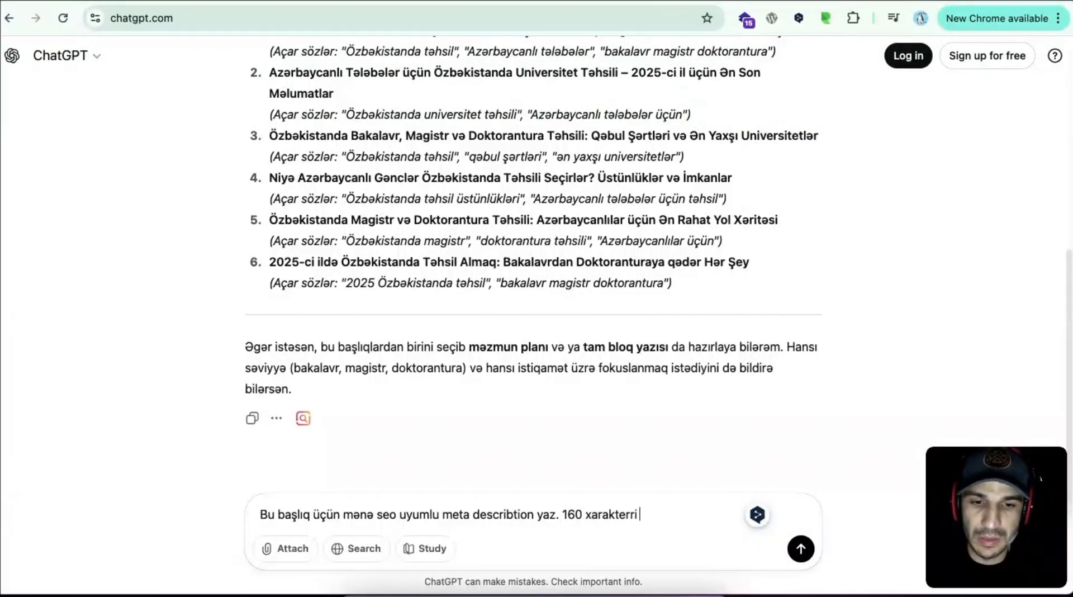
type("keçmə.")
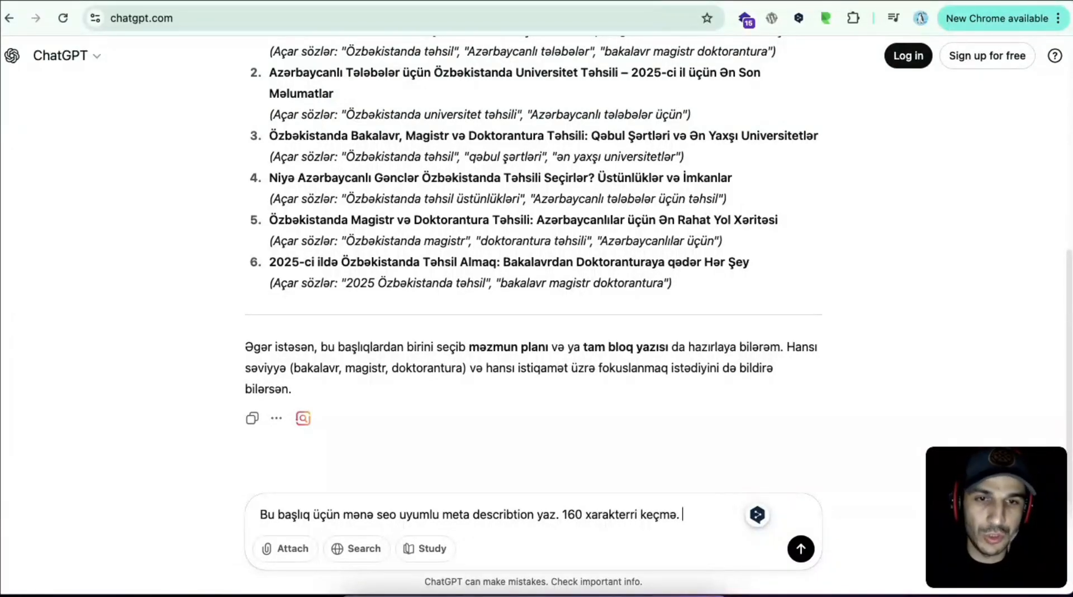
key("Return")
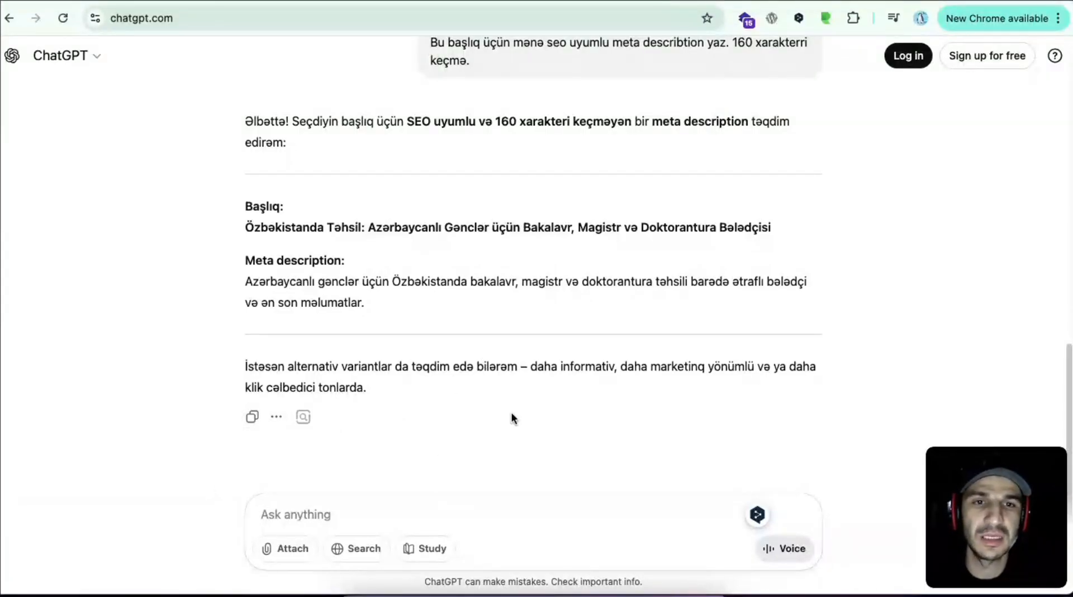
- Accept the offer of alternative meta descriptions by replying "et", and read through the suggested variants
left_click(329, 509)
type("e")
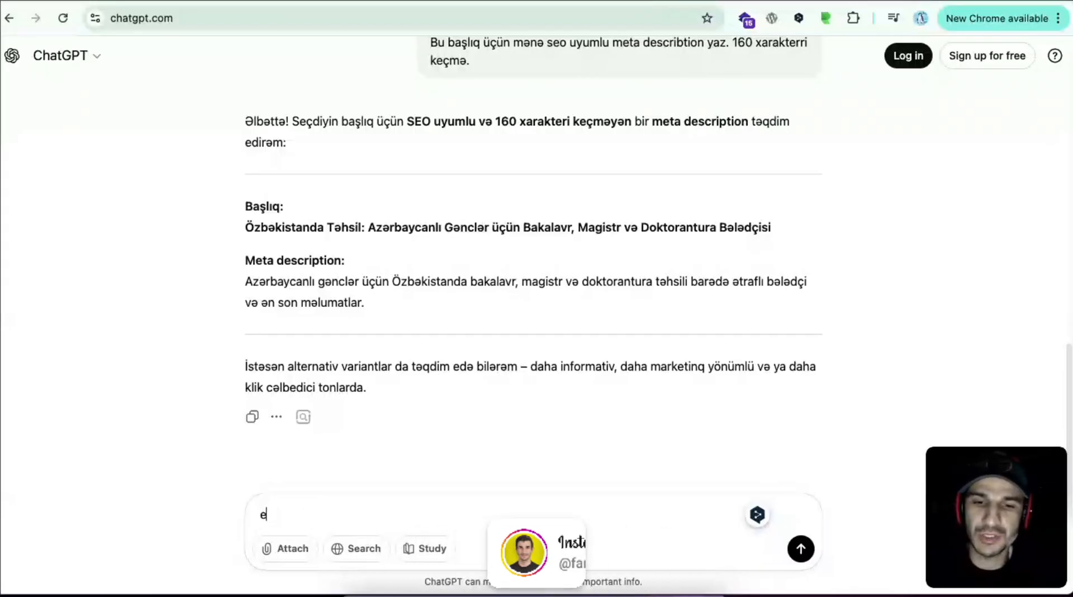
type("t")
key("Return")
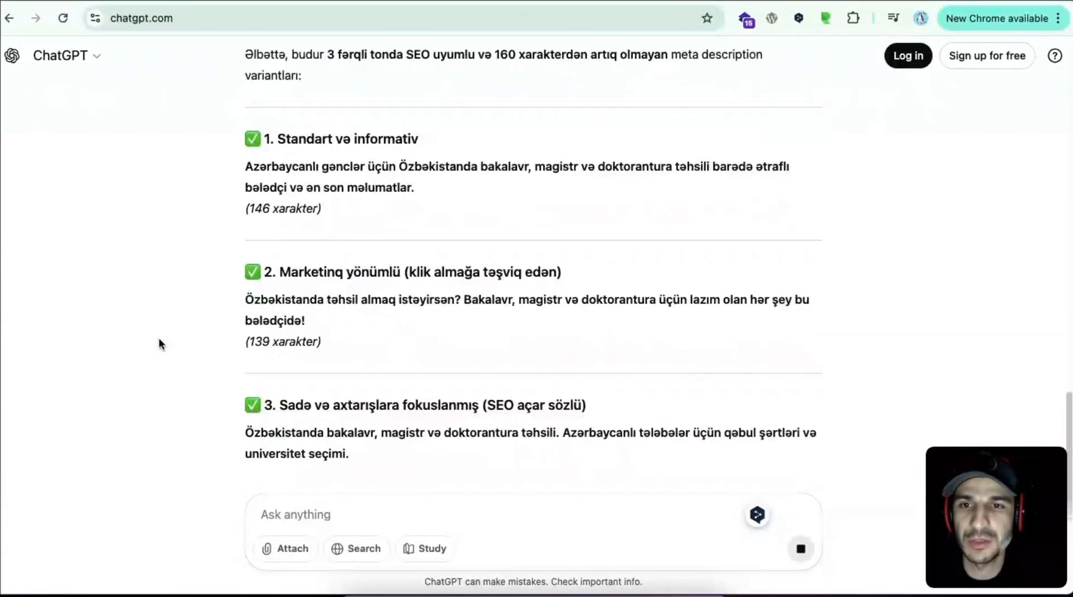
scroll(240, 225, "down", 3)
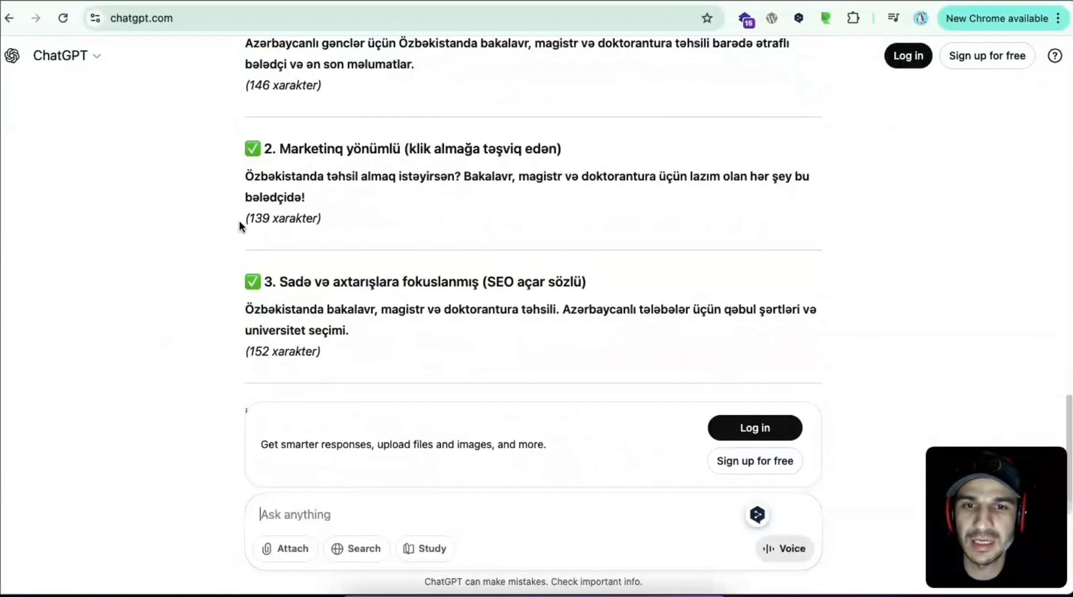
scroll(240, 225, "down", 2)
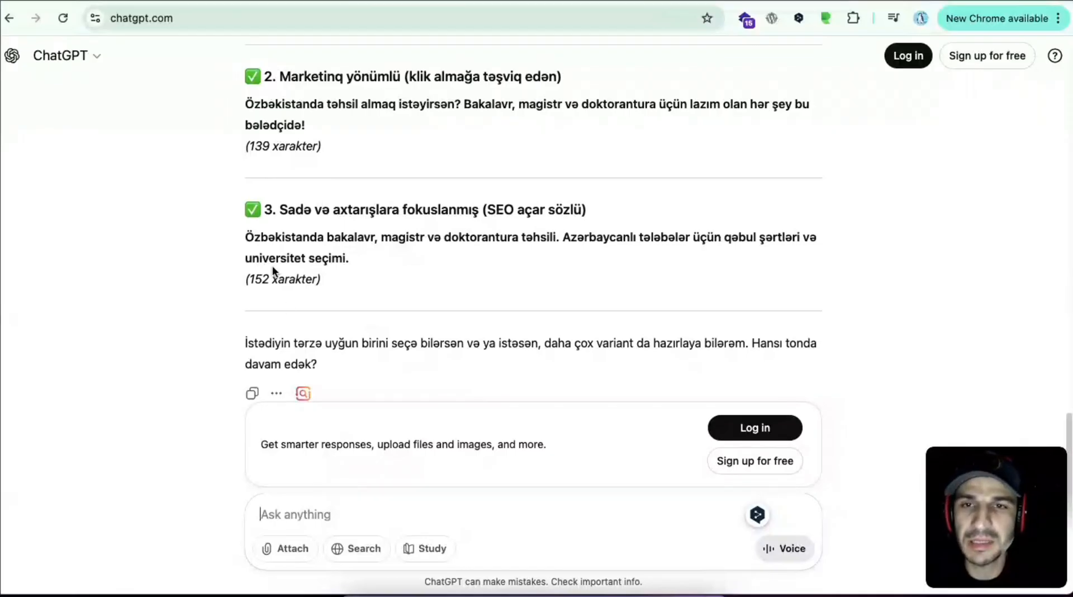
scroll(273, 266, "up", 2)
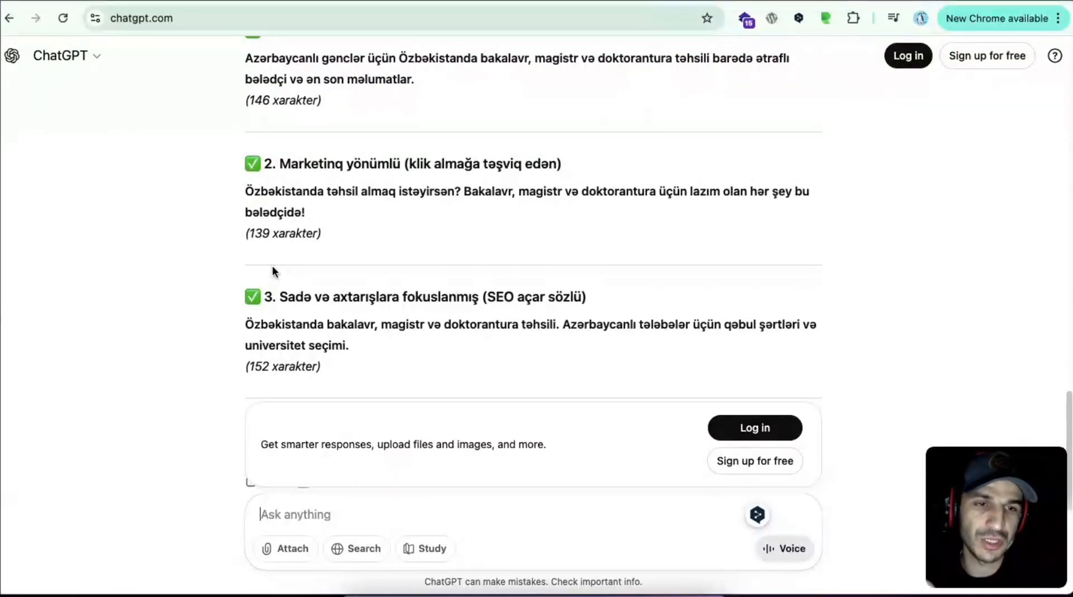
scroll(272, 266, "down", 2)
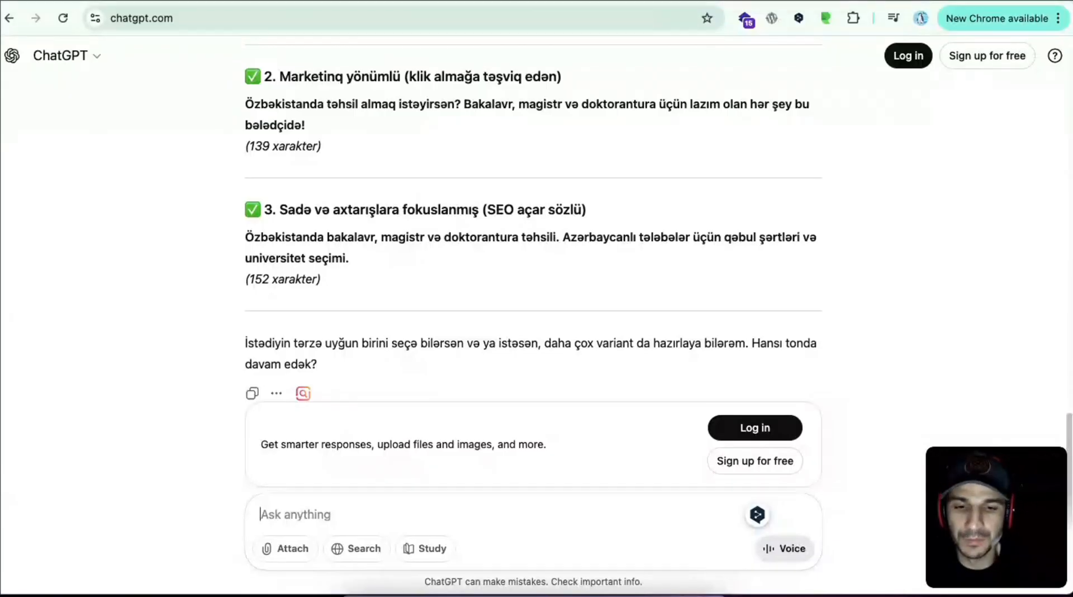
- Draft a prompt asking for detailed H2 and H3 headings: "Bu bloq yazısı üçün mənə ətraflı H2 və H3 başlıqlarını sırala"
type("Bu bloq ")
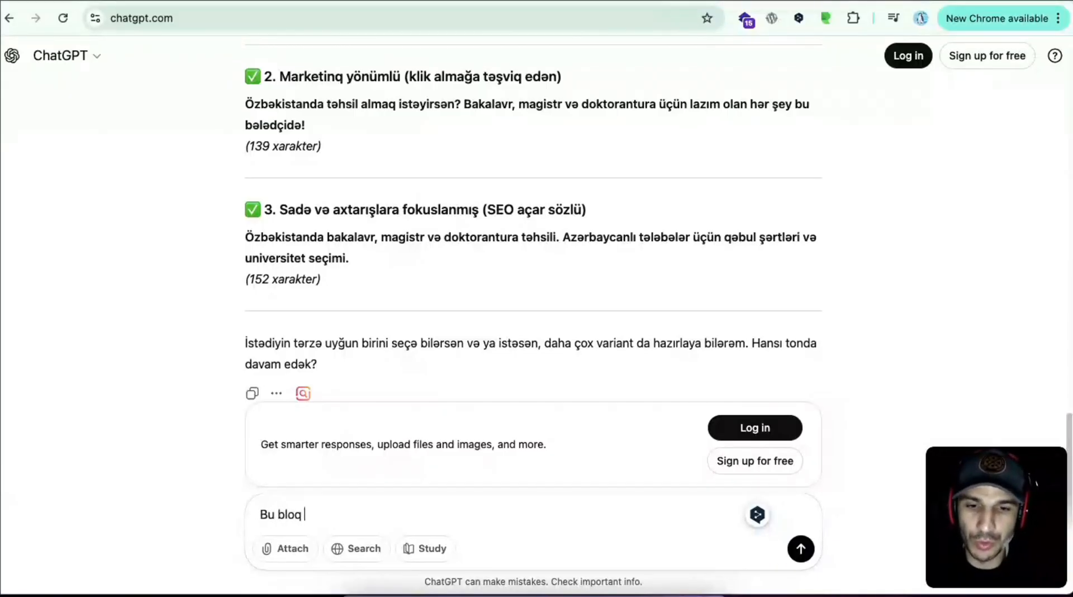
type("yazısı üçün mənə ətraflı")
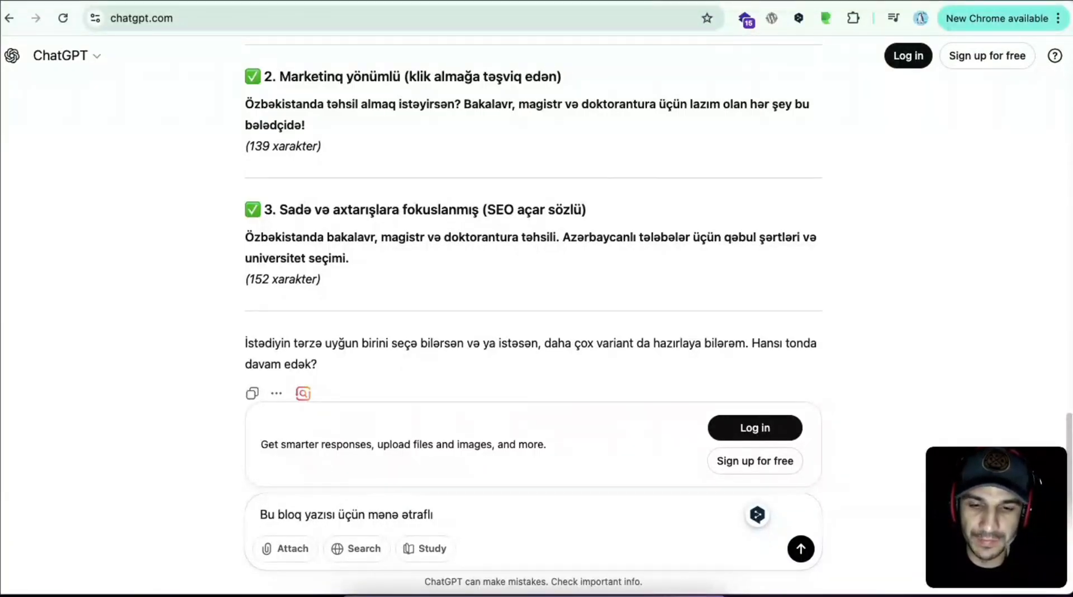
type("H2")
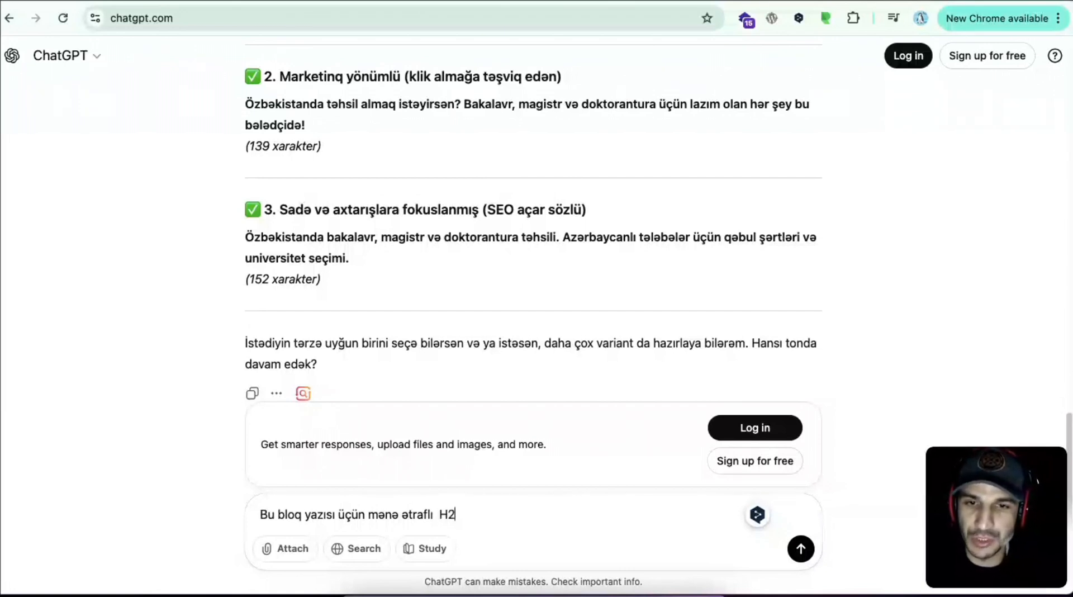
type(" başlıqla")
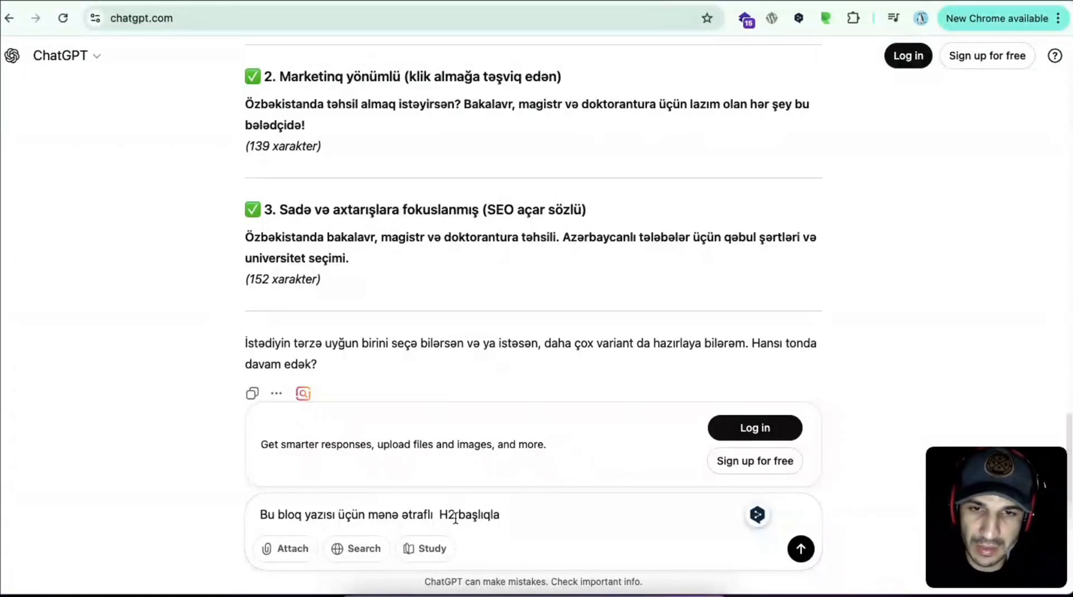
left_click(455, 514)
type("və ")
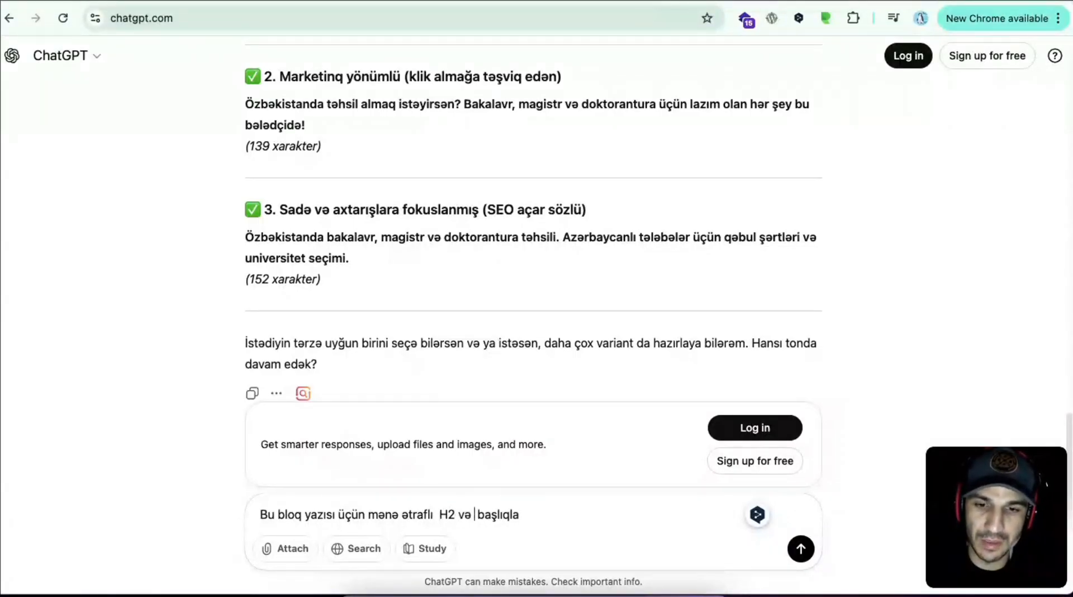
type("H3  başlıqlarını ")
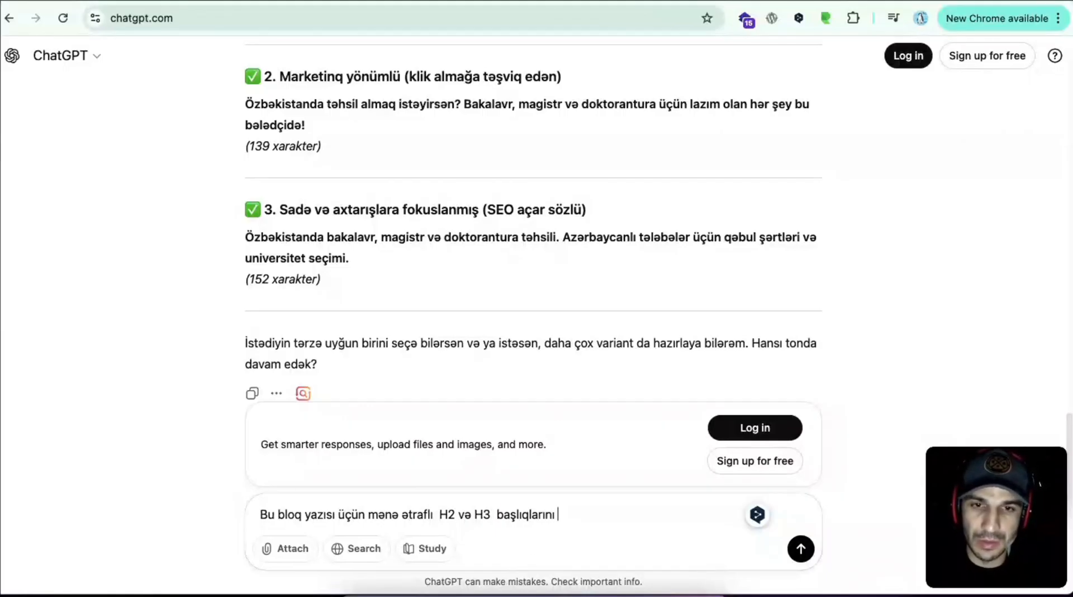
type("sırala")
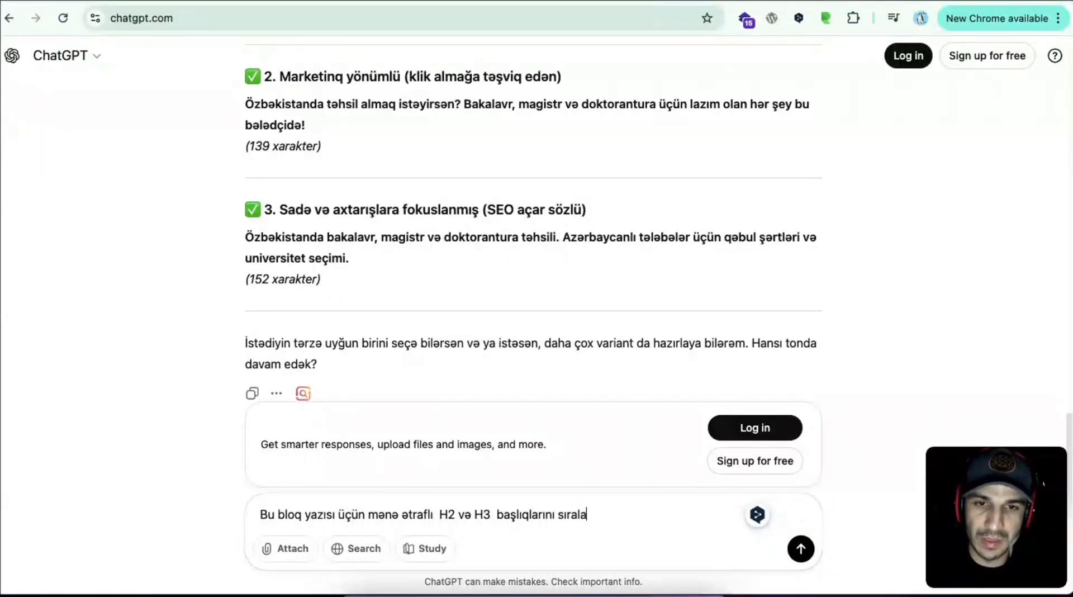
- Extend the headings prompt with the target audience: "Bunu edərkən Azərbaycanlı tələbə olmaq istəyən gənclər üçün etdiyini unutma."
type(". B")
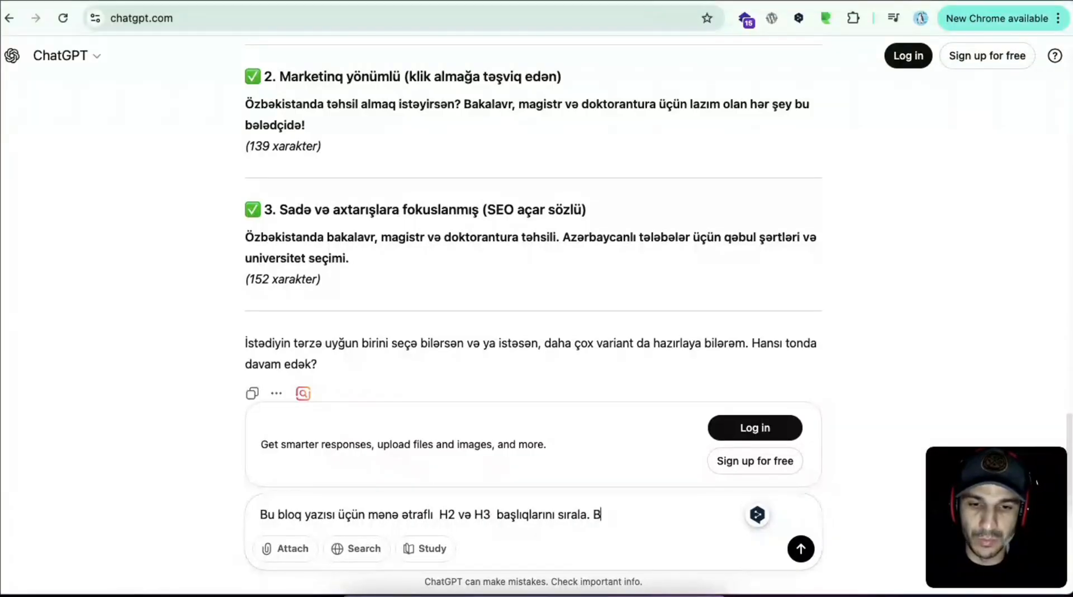
type("unu edərkən")
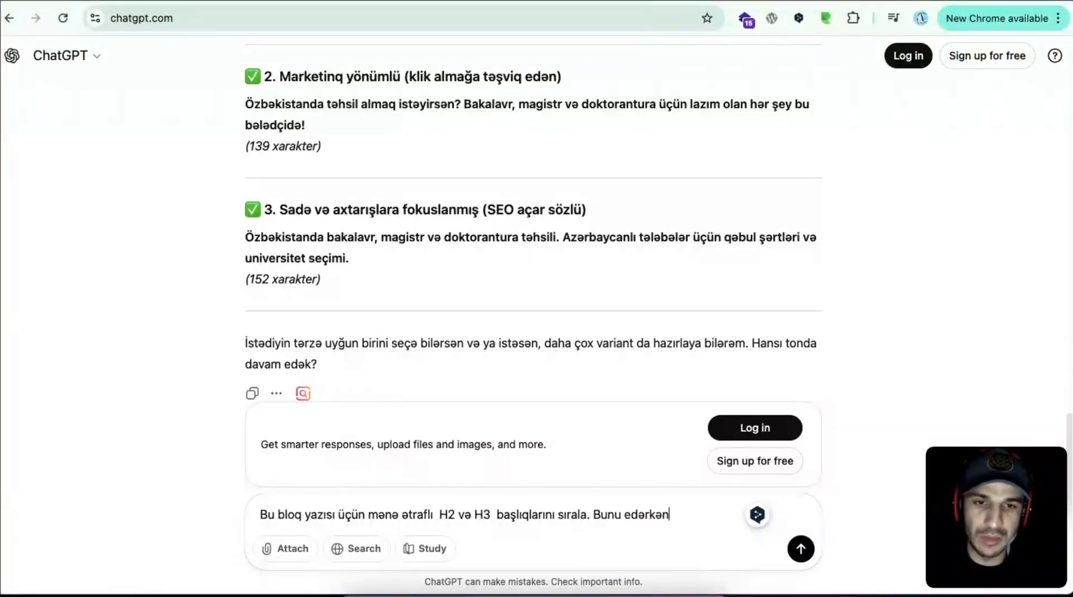
type(" Azərbayc")
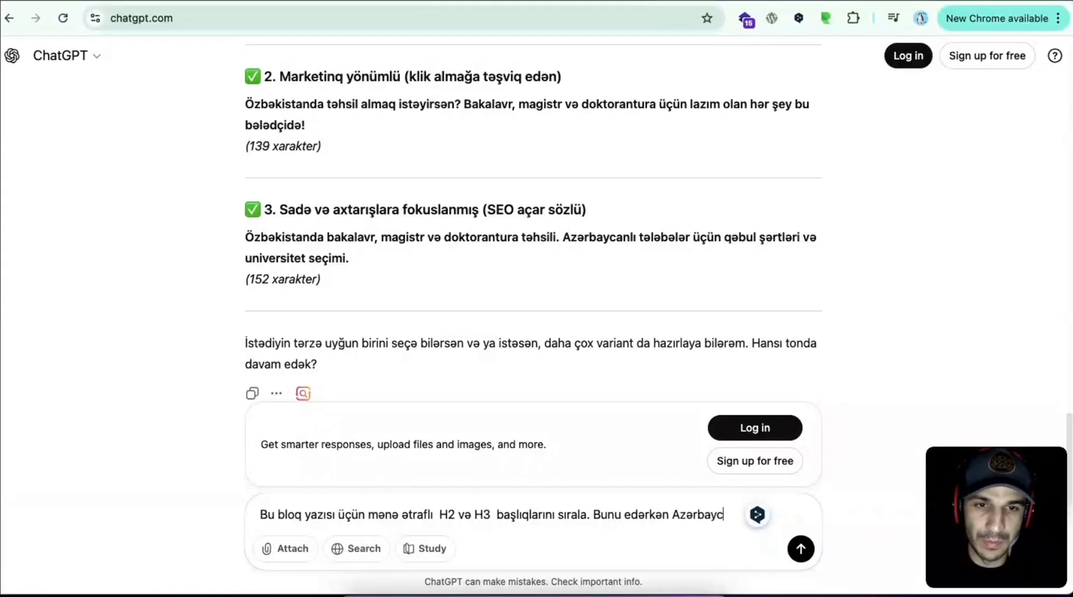
type("anlı tələbə")
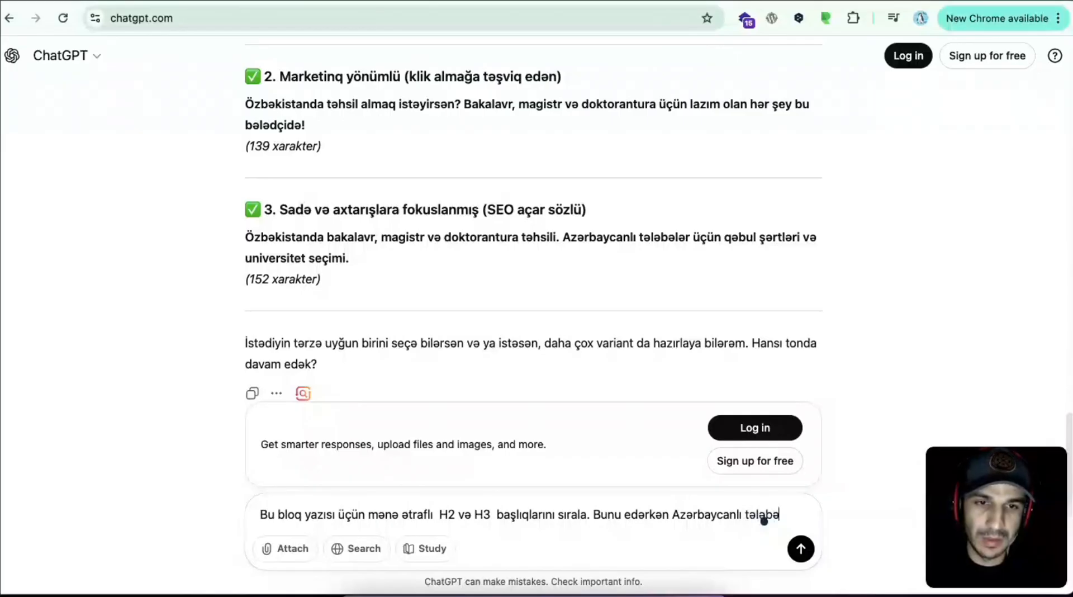
type(" olmaq is")
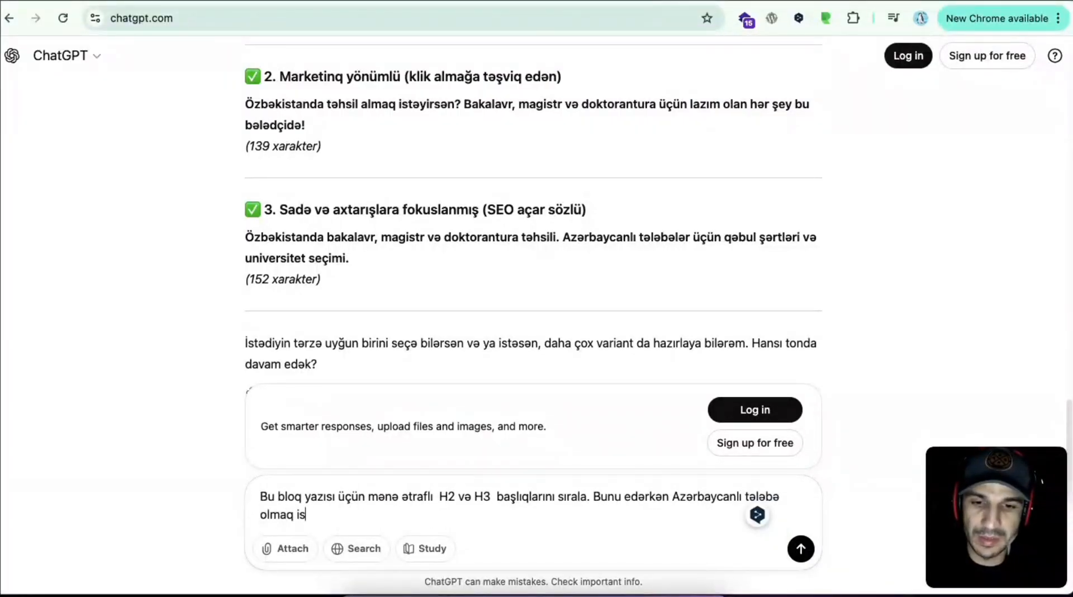
type("təyən gənclə")
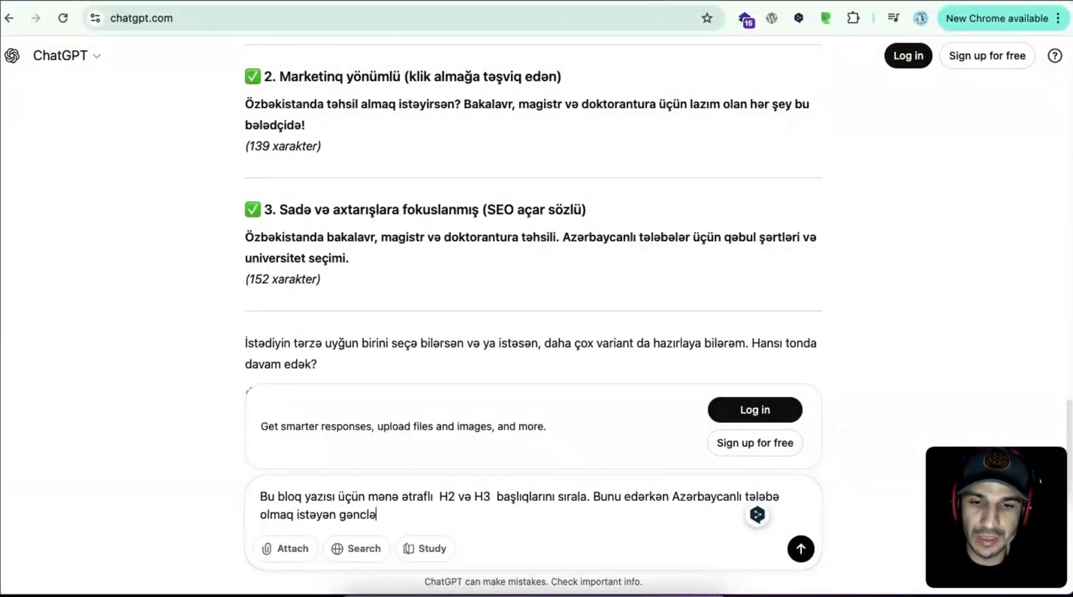
type("r üçün etdiyi")
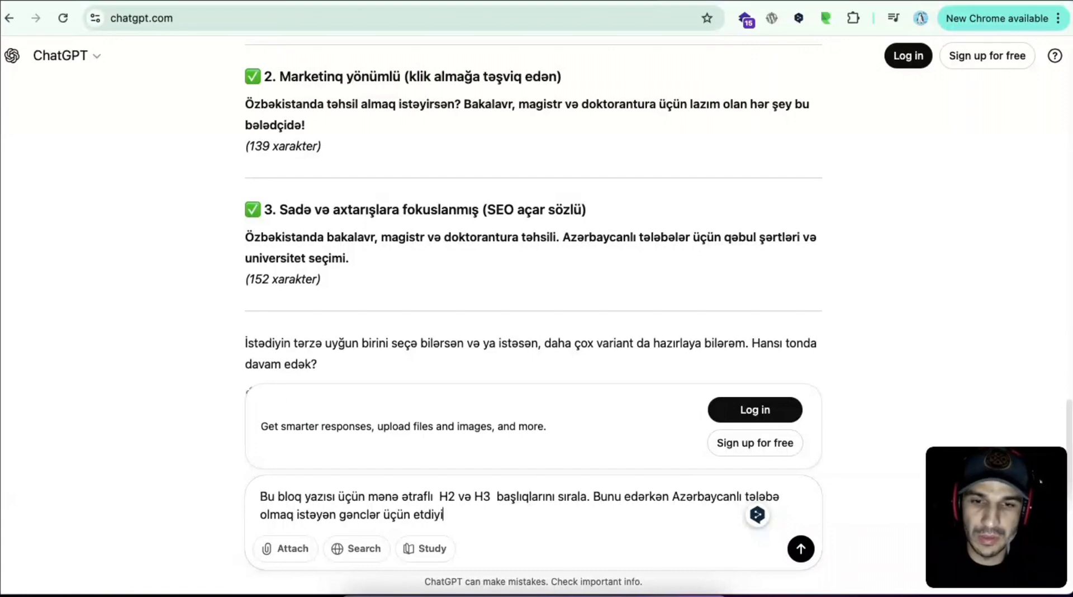
type("ni unutma.")
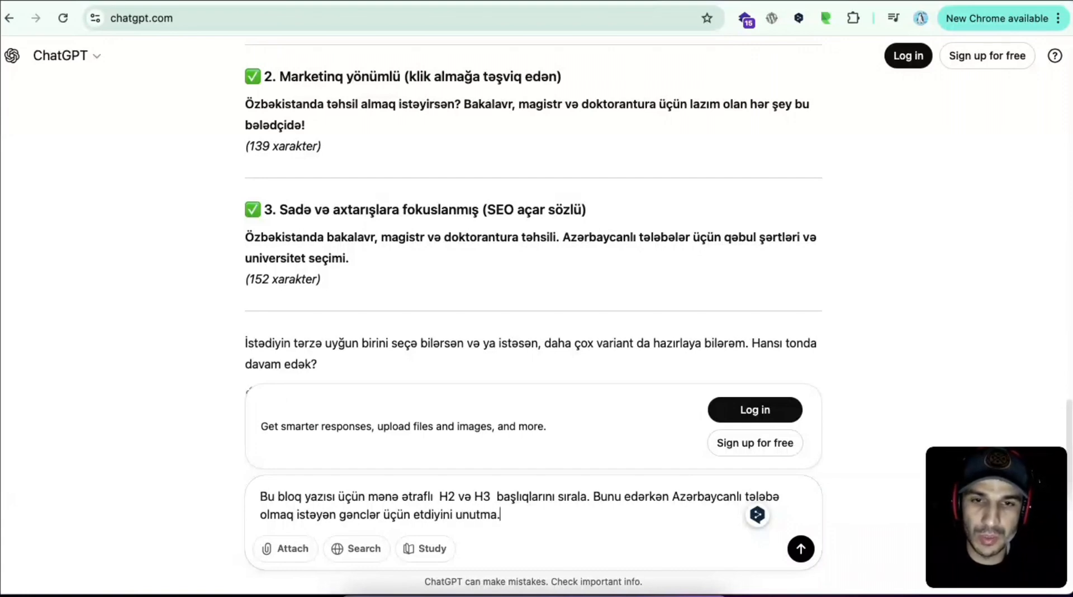
- Add the human-language requirement "İnsan dilinə uyğunlaşdırıllmış olsun." to the headings prompt and send it
type(" İnsan di")
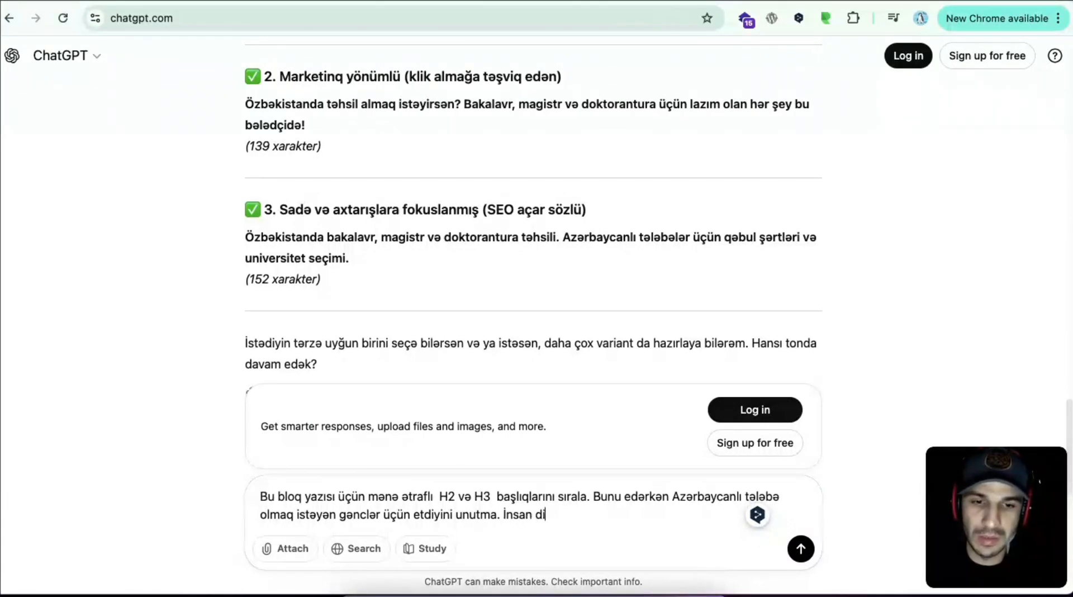
type("linə uyğ")
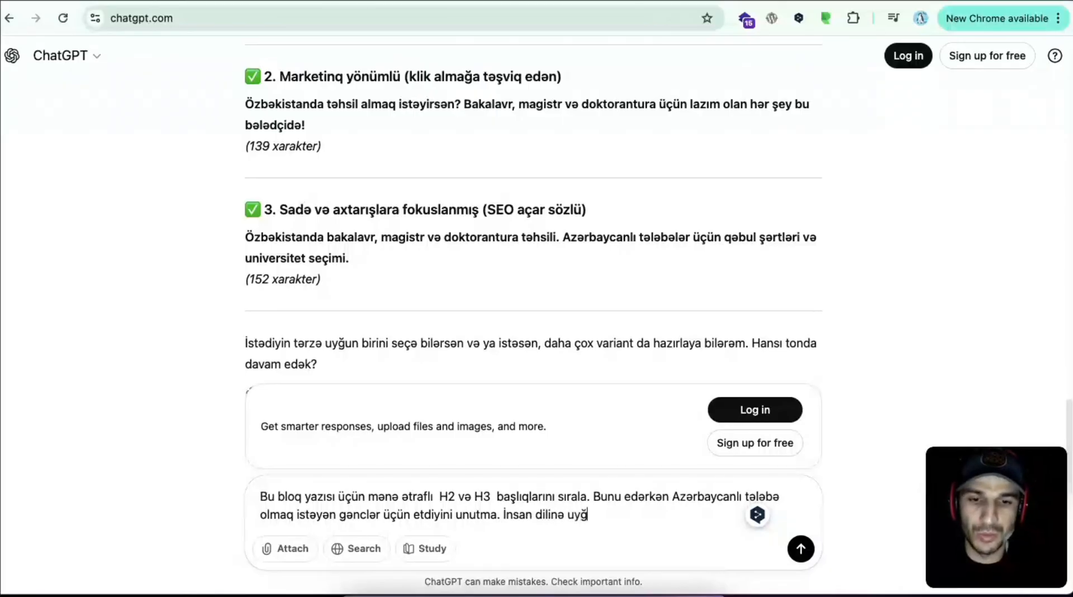
type("unlaşdırılmış ")
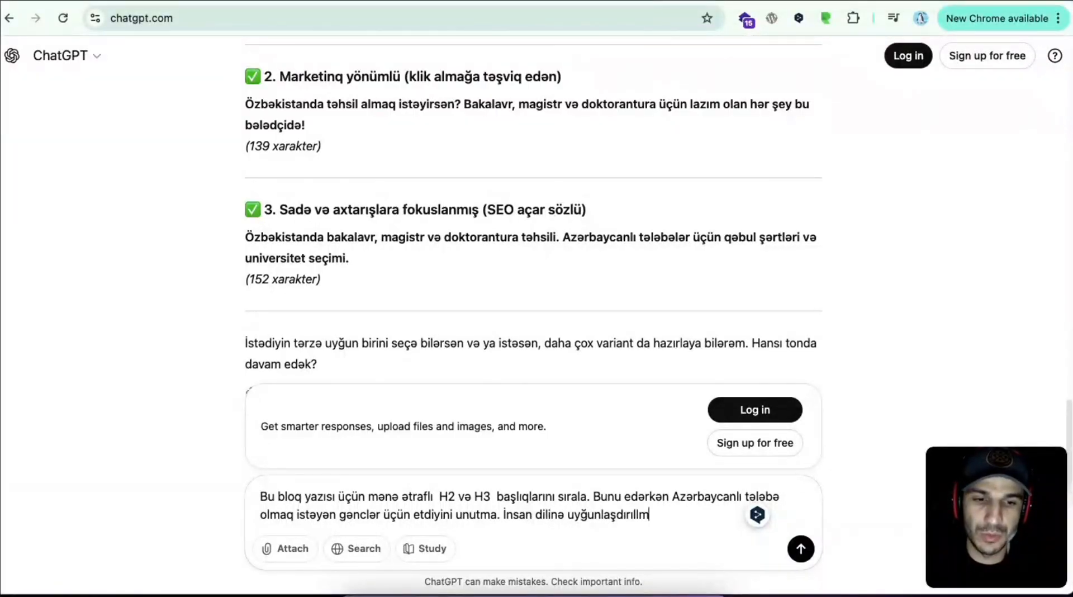
type("olsun.")
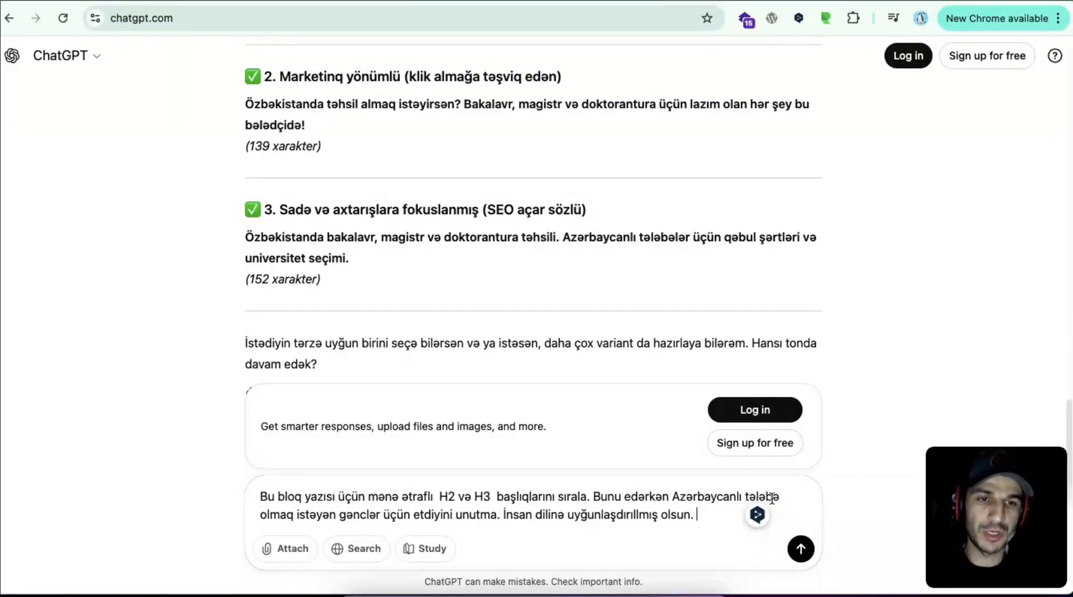
left_click(801, 549)
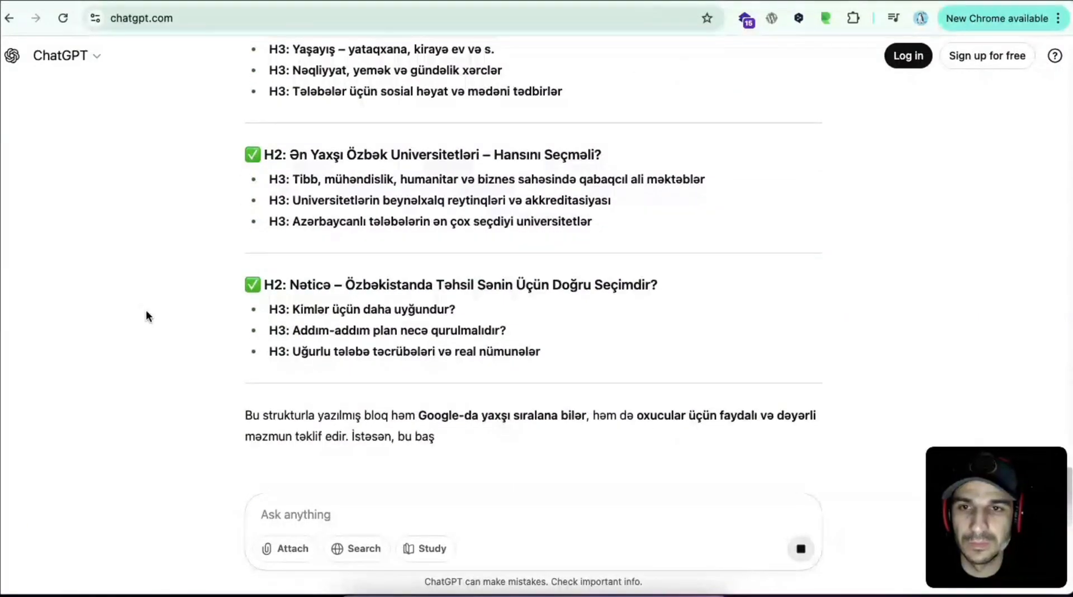
- Read the start of the generated H2 and H3 blog plan, covering reasons to study, the education system, and bachelor's and master's sections
scroll(146, 310, "up", 15)
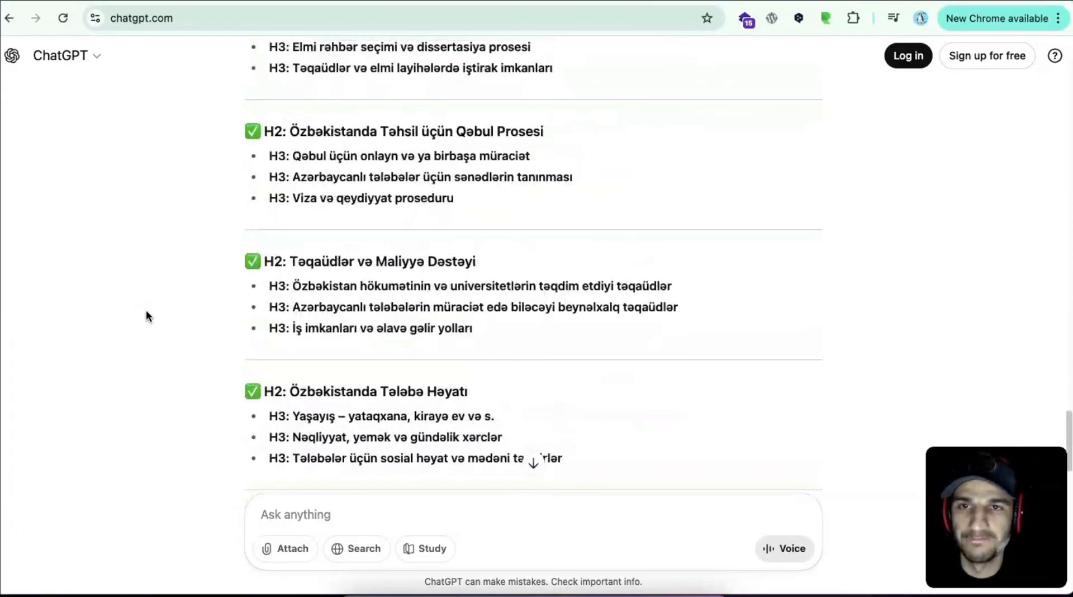
scroll(146, 314, "up", 8)
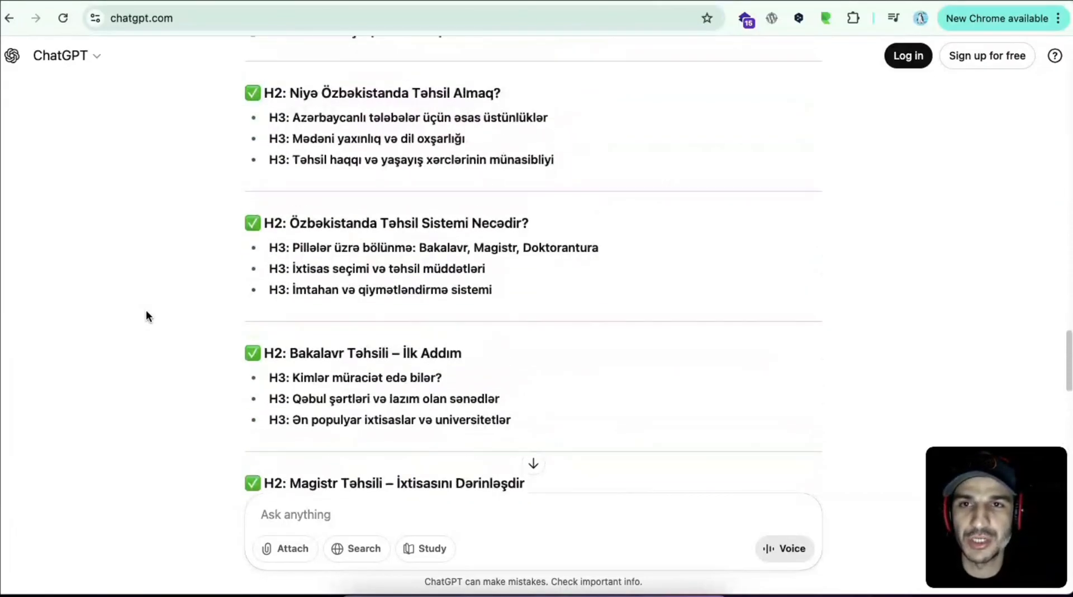
scroll(211, 317, "up", 4)
scroll(211, 317, "down", 3)
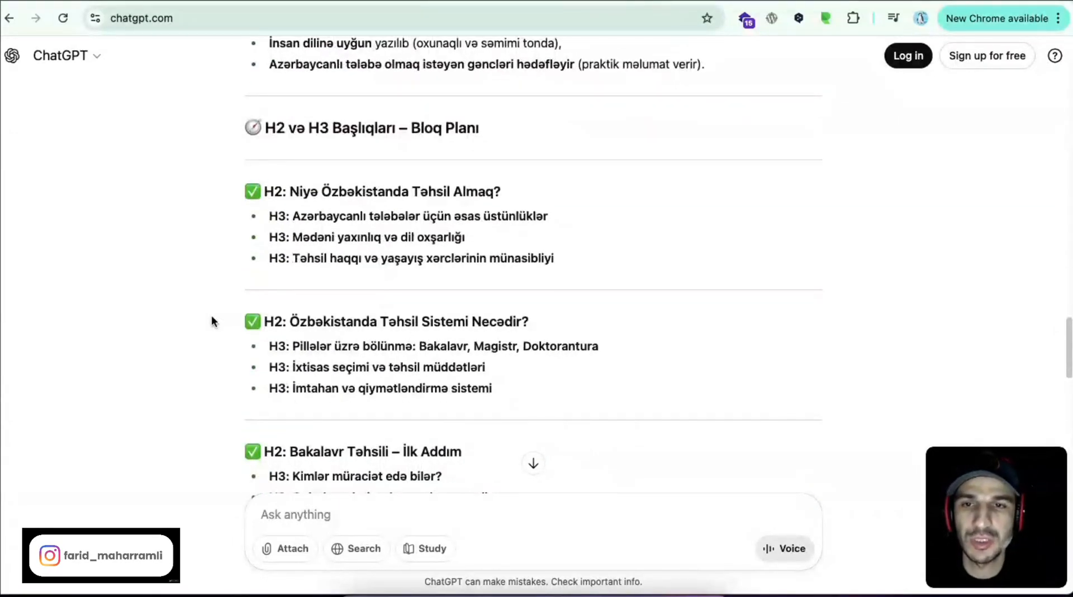
scroll(212, 317, "down", 2)
scroll(212, 317, "up", 2)
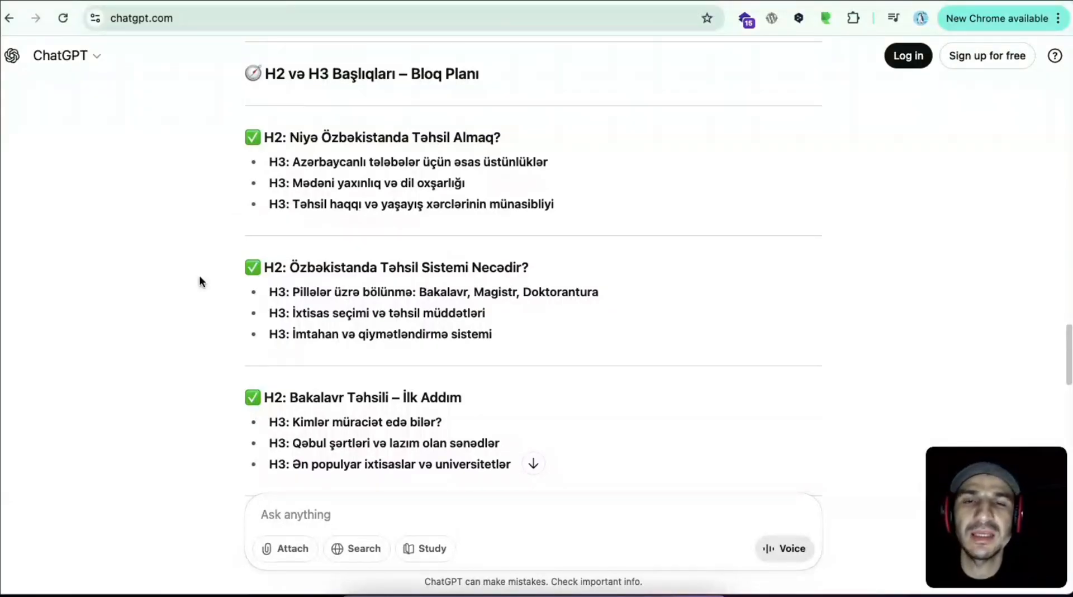
scroll(191, 301, "down", 2)
scroll(192, 300, "up", 2)
scroll(192, 301, "down", 3)
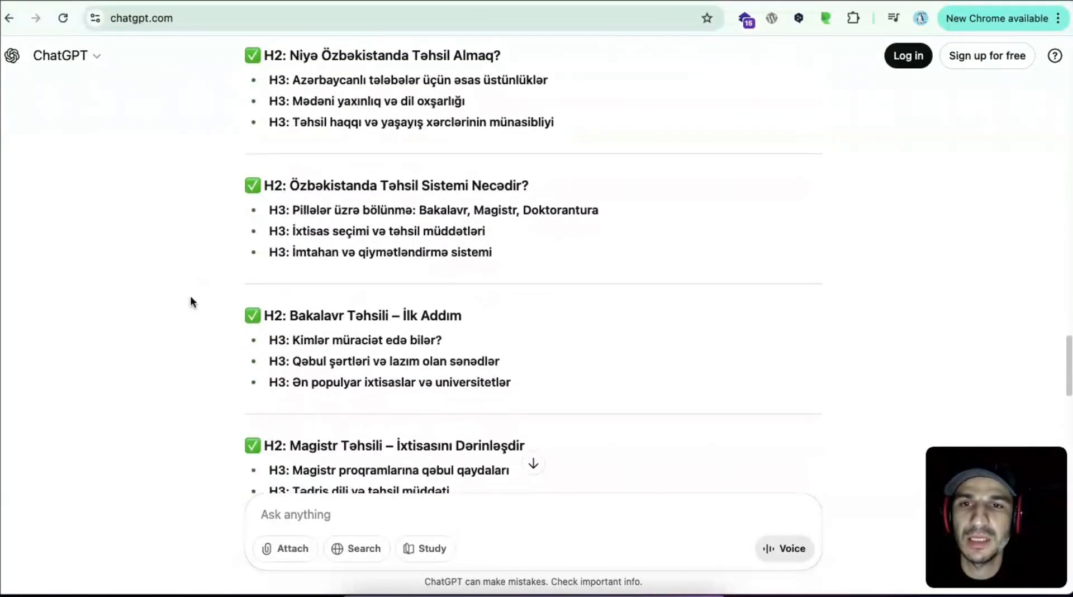
scroll(183, 340, "down", 1)
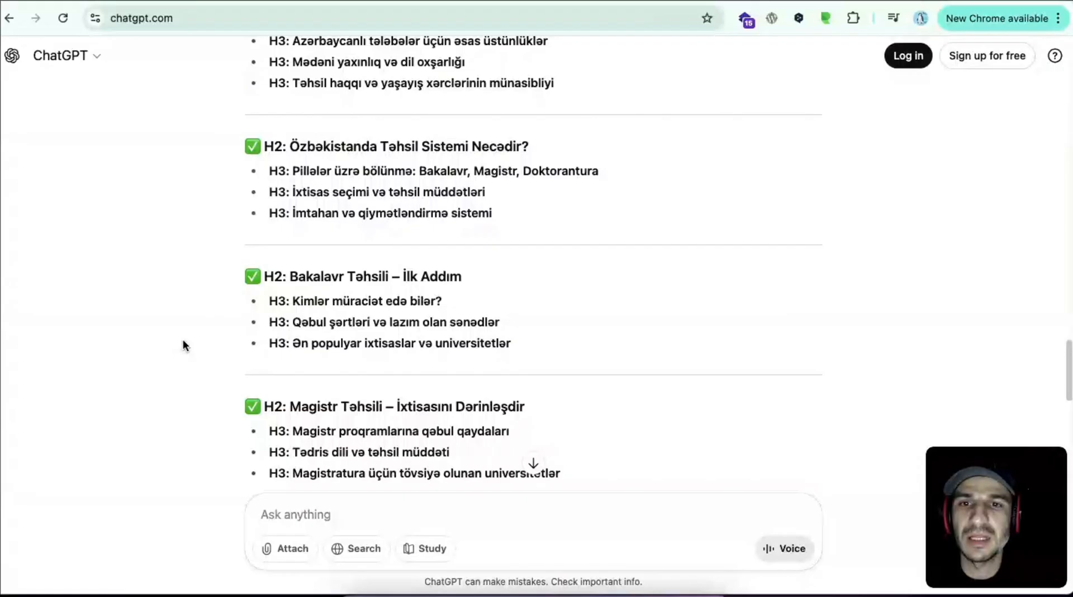
scroll(311, 327, "down", 1)
scroll(259, 381, "down", 2)
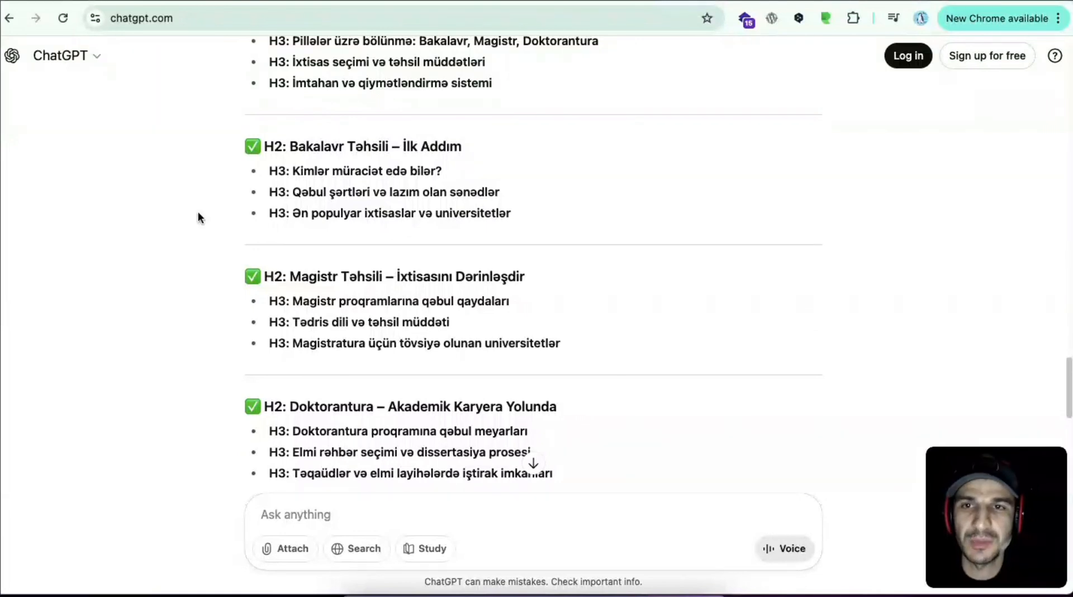
- Examine the remaining headings of the blog plan, from the doctorate and admission sections through student life and universities to the conclusion
scroll(212, 492, "down", 6)
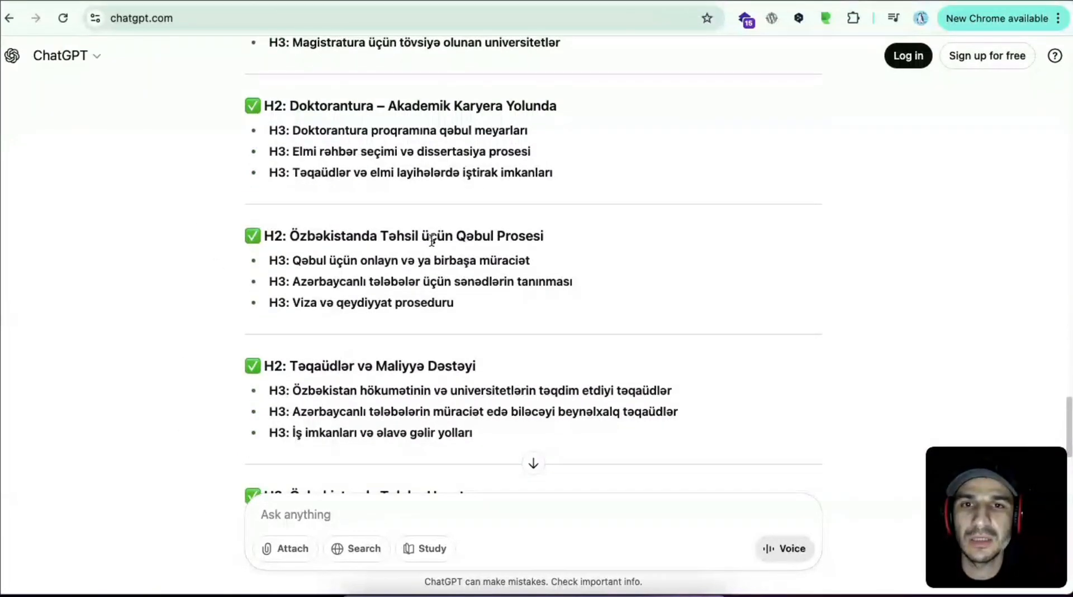
scroll(201, 402, "down", 1)
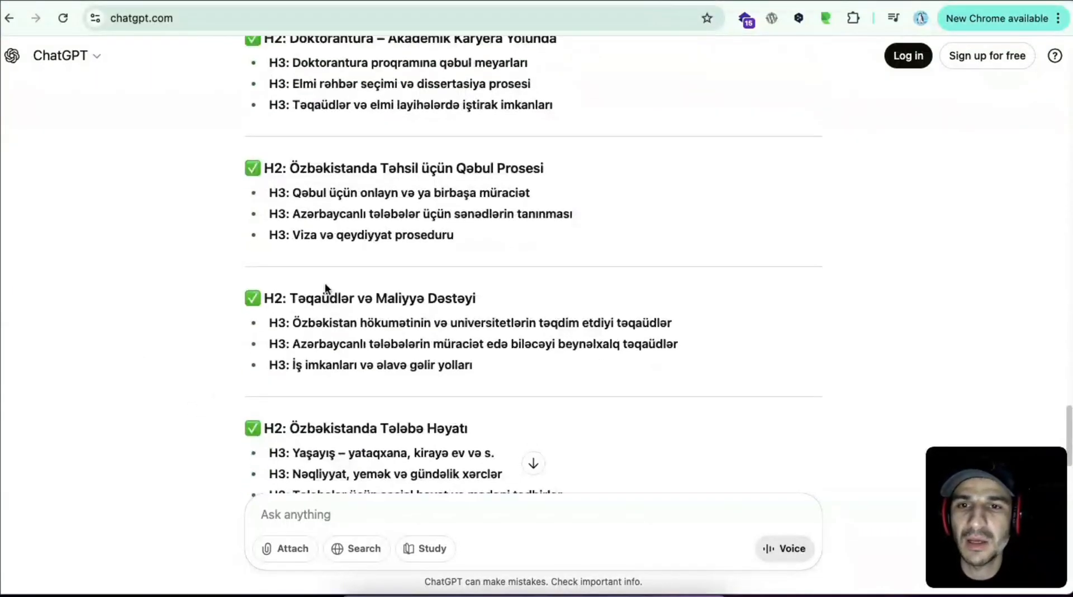
scroll(433, 313, "down", 1)
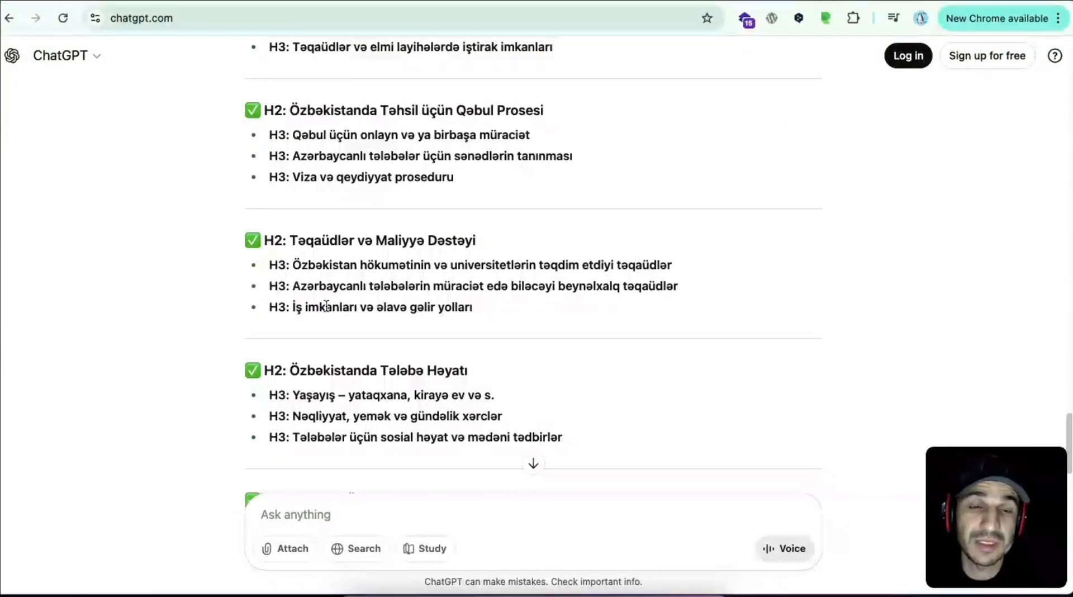
scroll(184, 294, "down", 2)
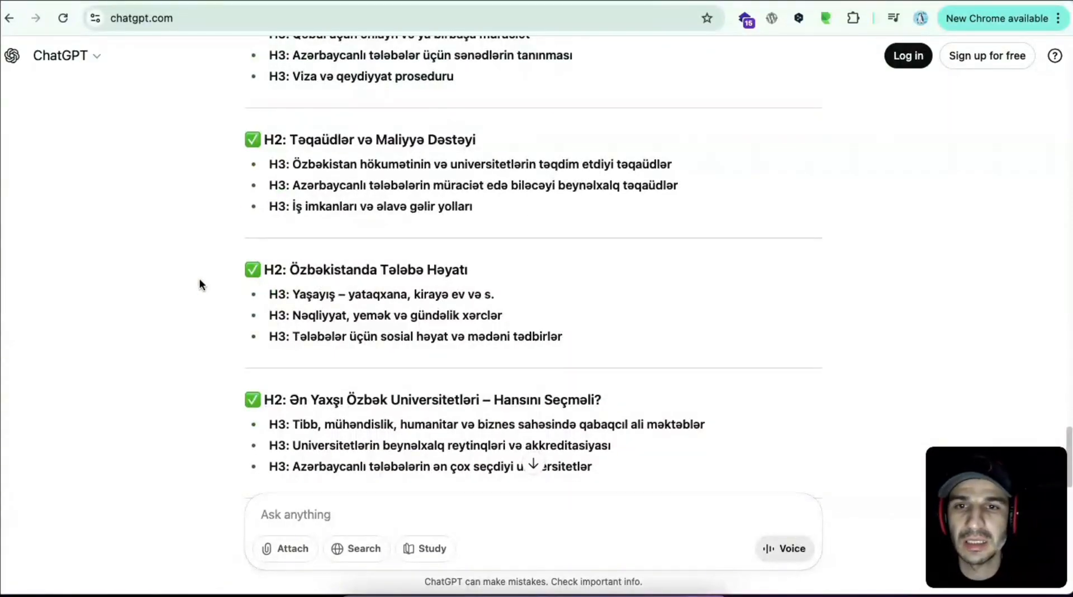
scroll(188, 296, "down", 2)
scroll(187, 294, "down", 1)
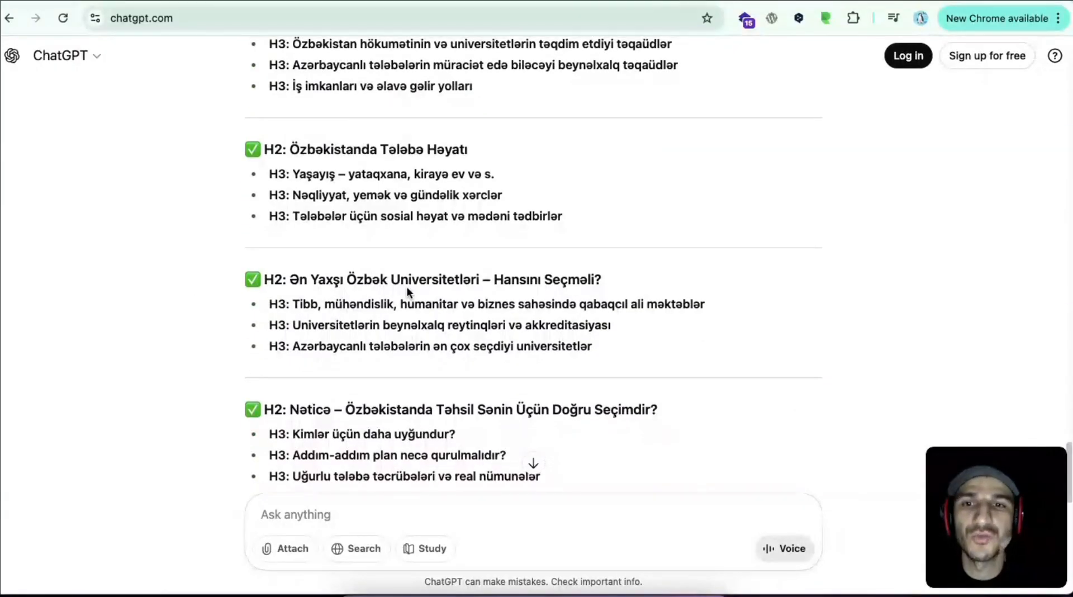
scroll(190, 367, "down", 2)
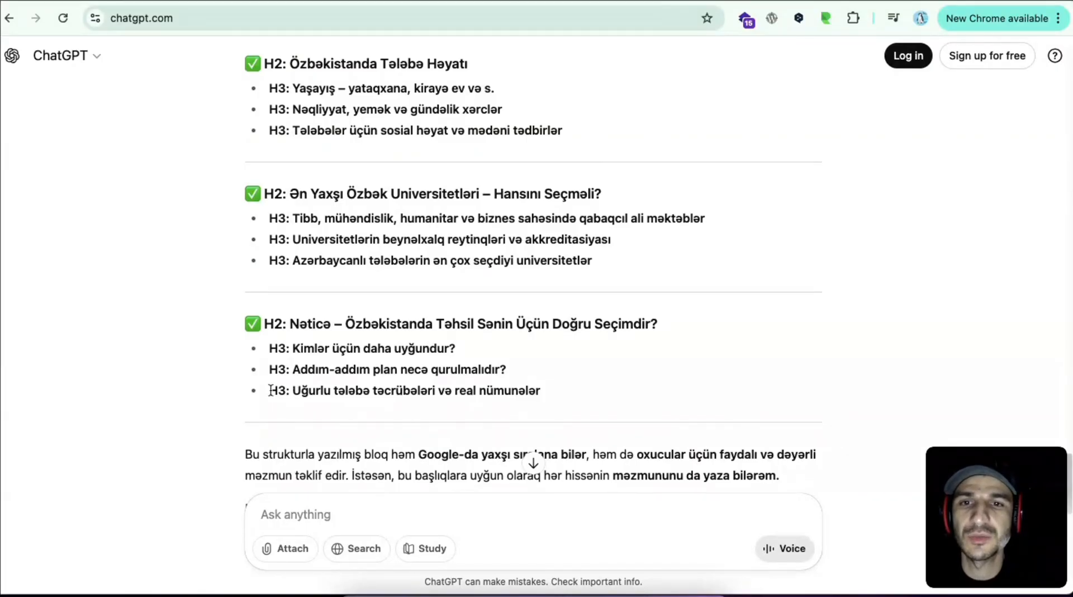
- Go back over the whole H2 and H3 outline, reviewing its introductory notes and how the subheadings are grouped under each main heading
scroll(205, 295, "up", 6)
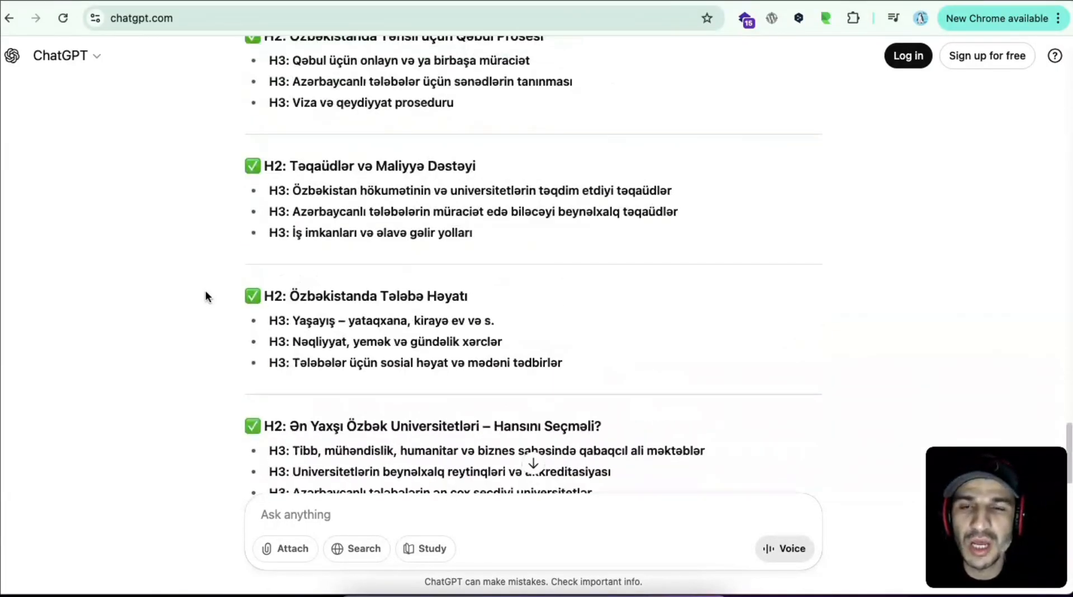
scroll(206, 294, "up", 3)
scroll(205, 292, "up", 5)
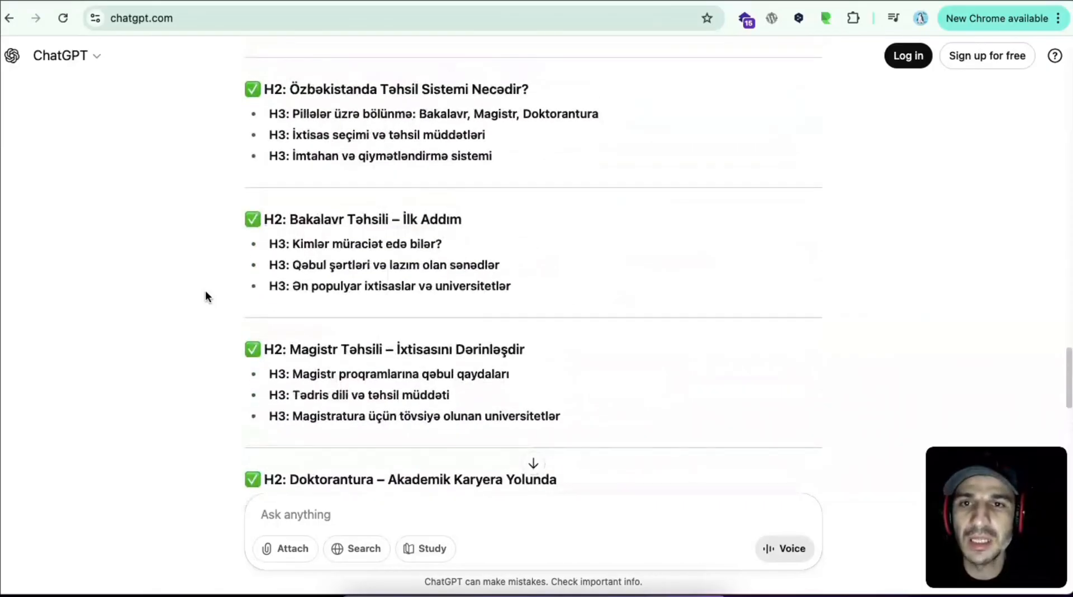
scroll(205, 296, "up", 2)
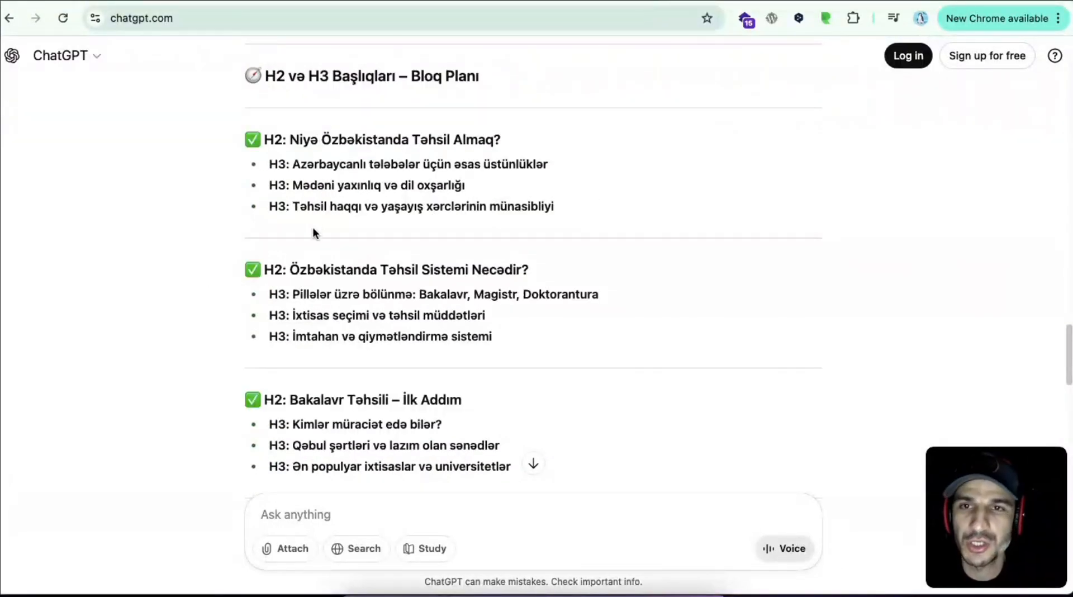
scroll(293, 439, "down", 1)
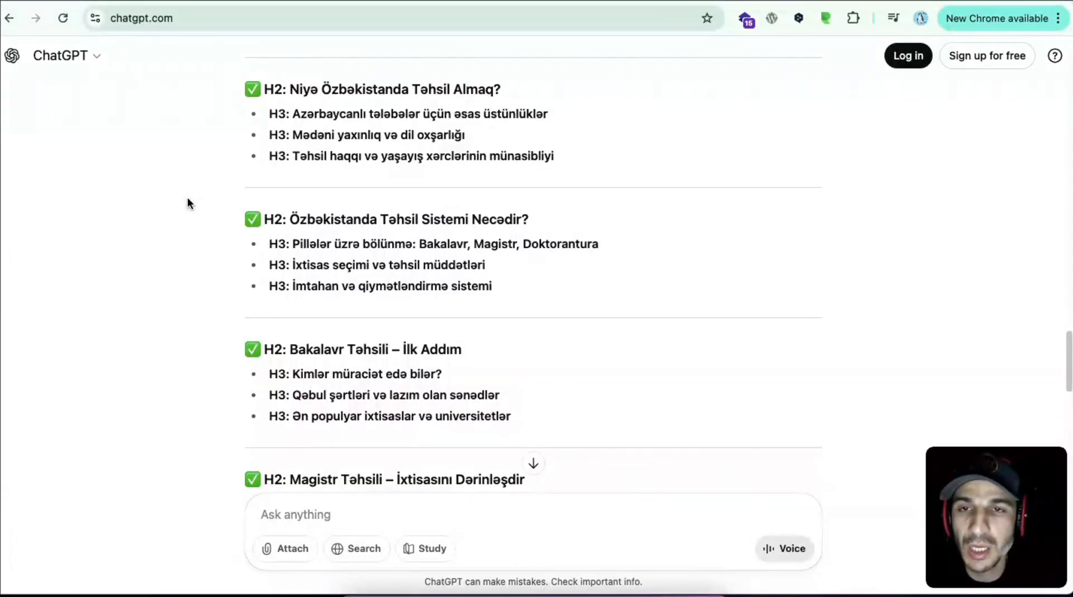
scroll(233, 132, "up", 5)
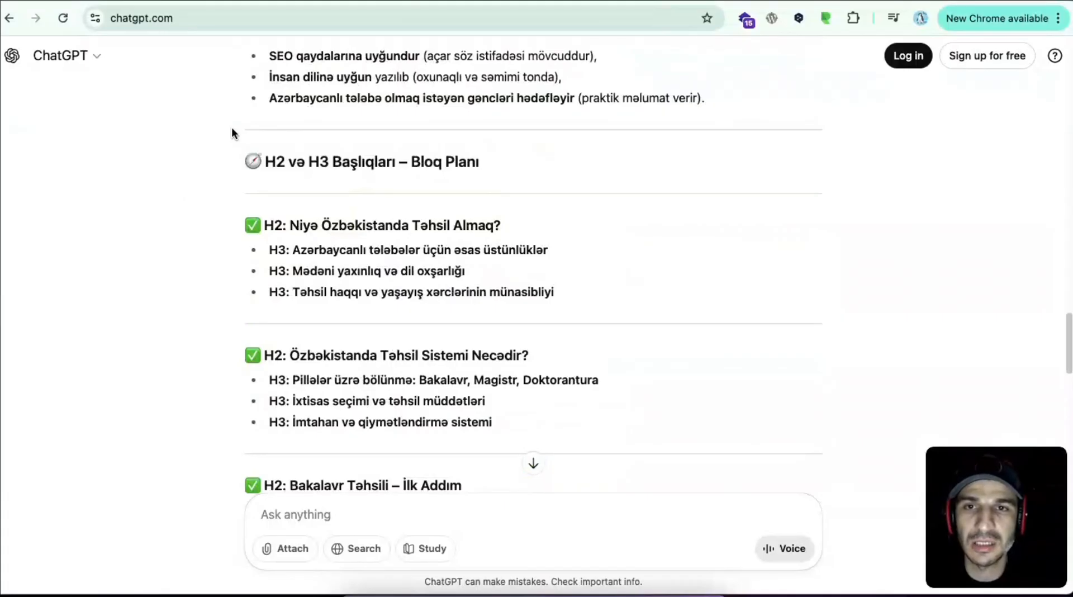
scroll(235, 133, "down", 2)
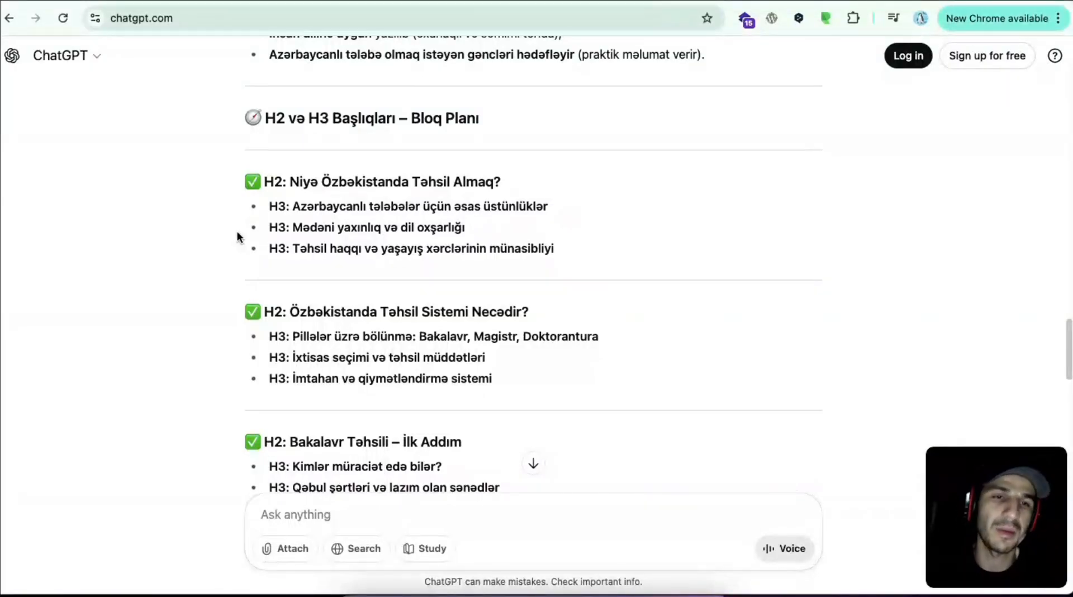
scroll(237, 236, "down", 10)
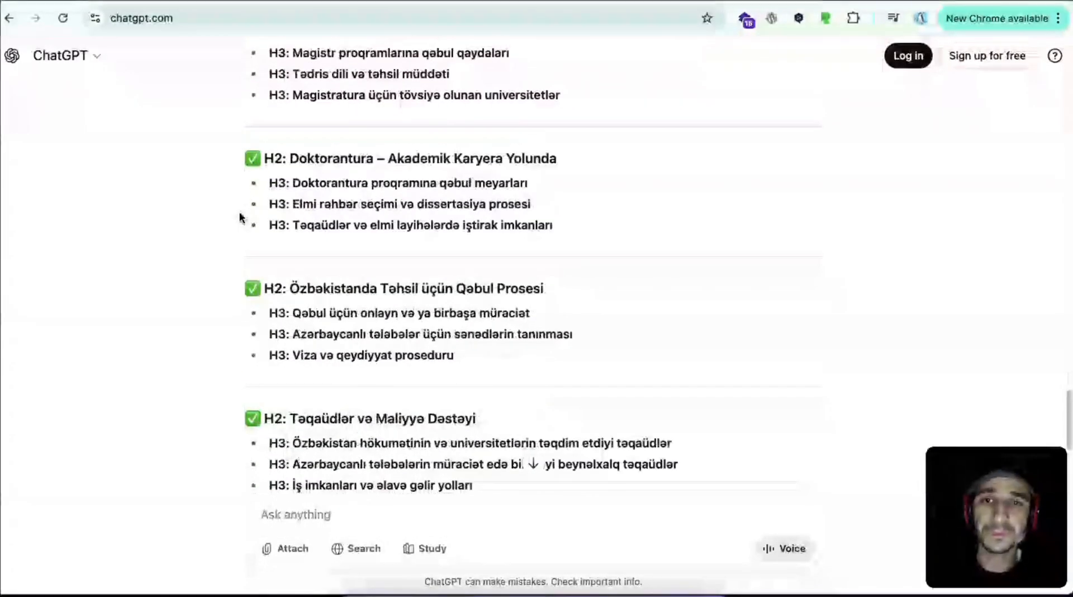